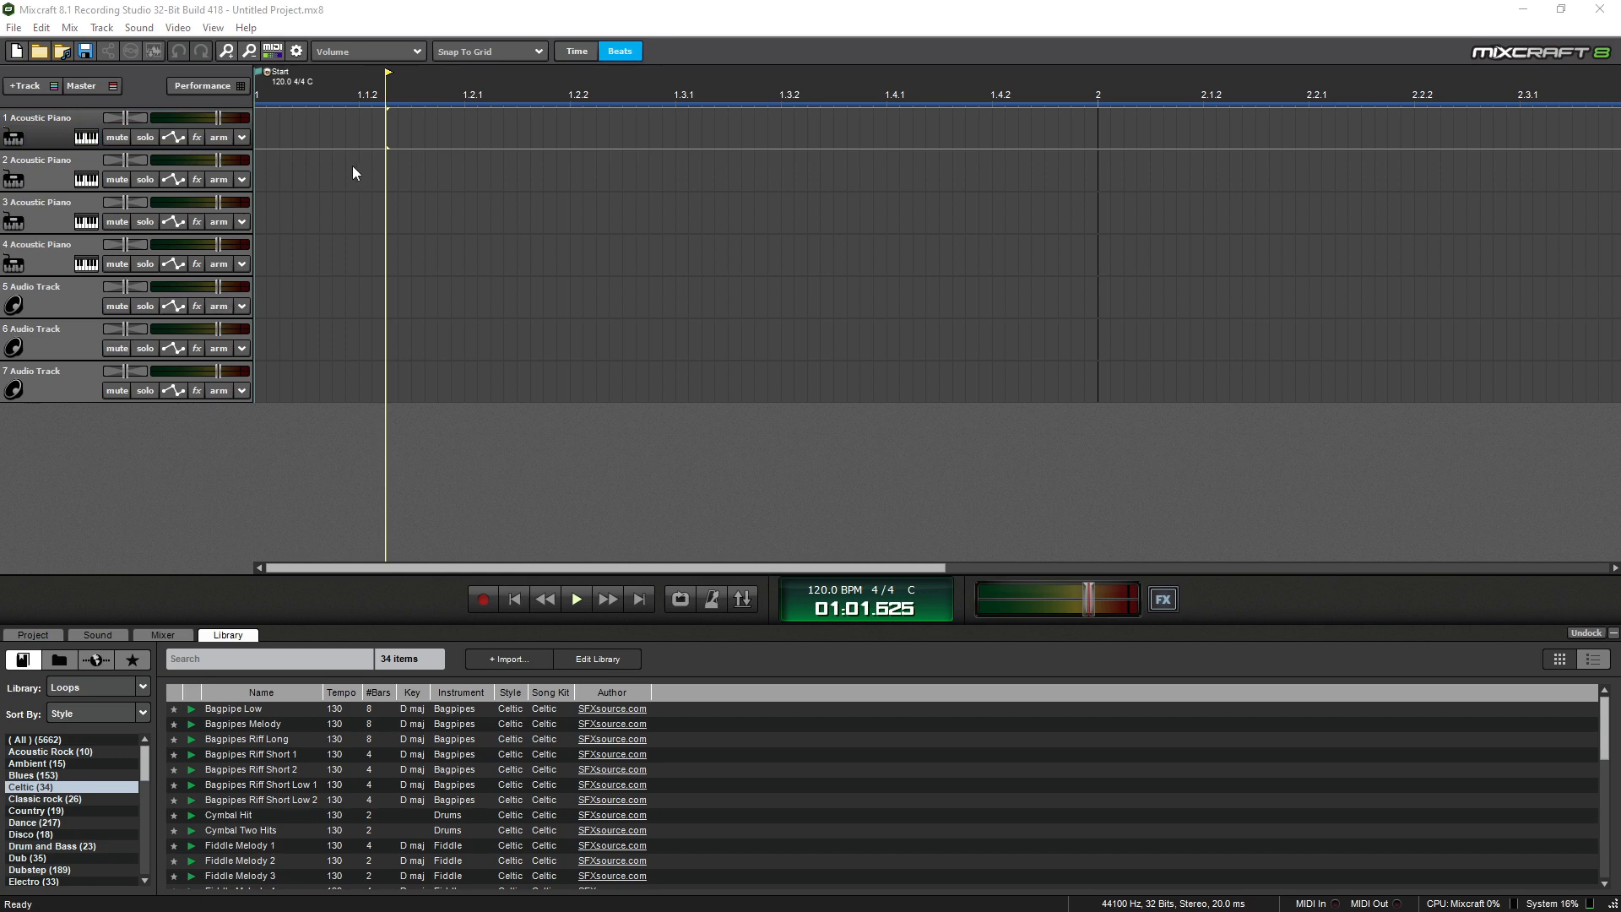
Load the Acoustica Studio Drums VSTi instrument on track 1 and move its instrument window off the track list.
{"action": "left_click", "coordinate": [86, 138]}
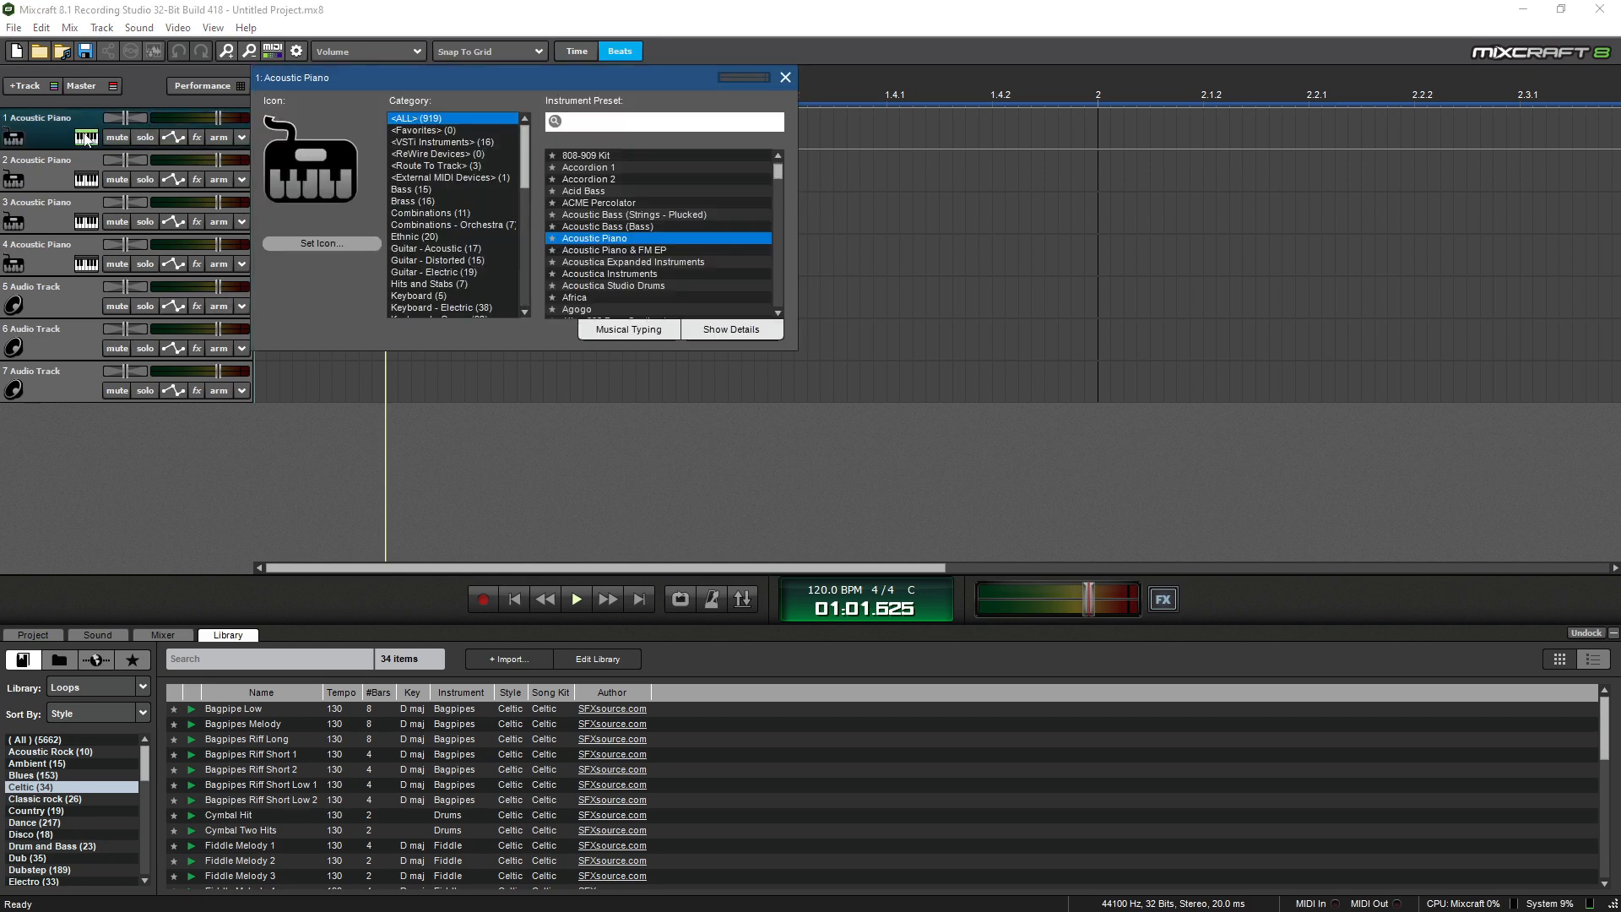
{"action": "left_click", "coordinate": [445, 143]}
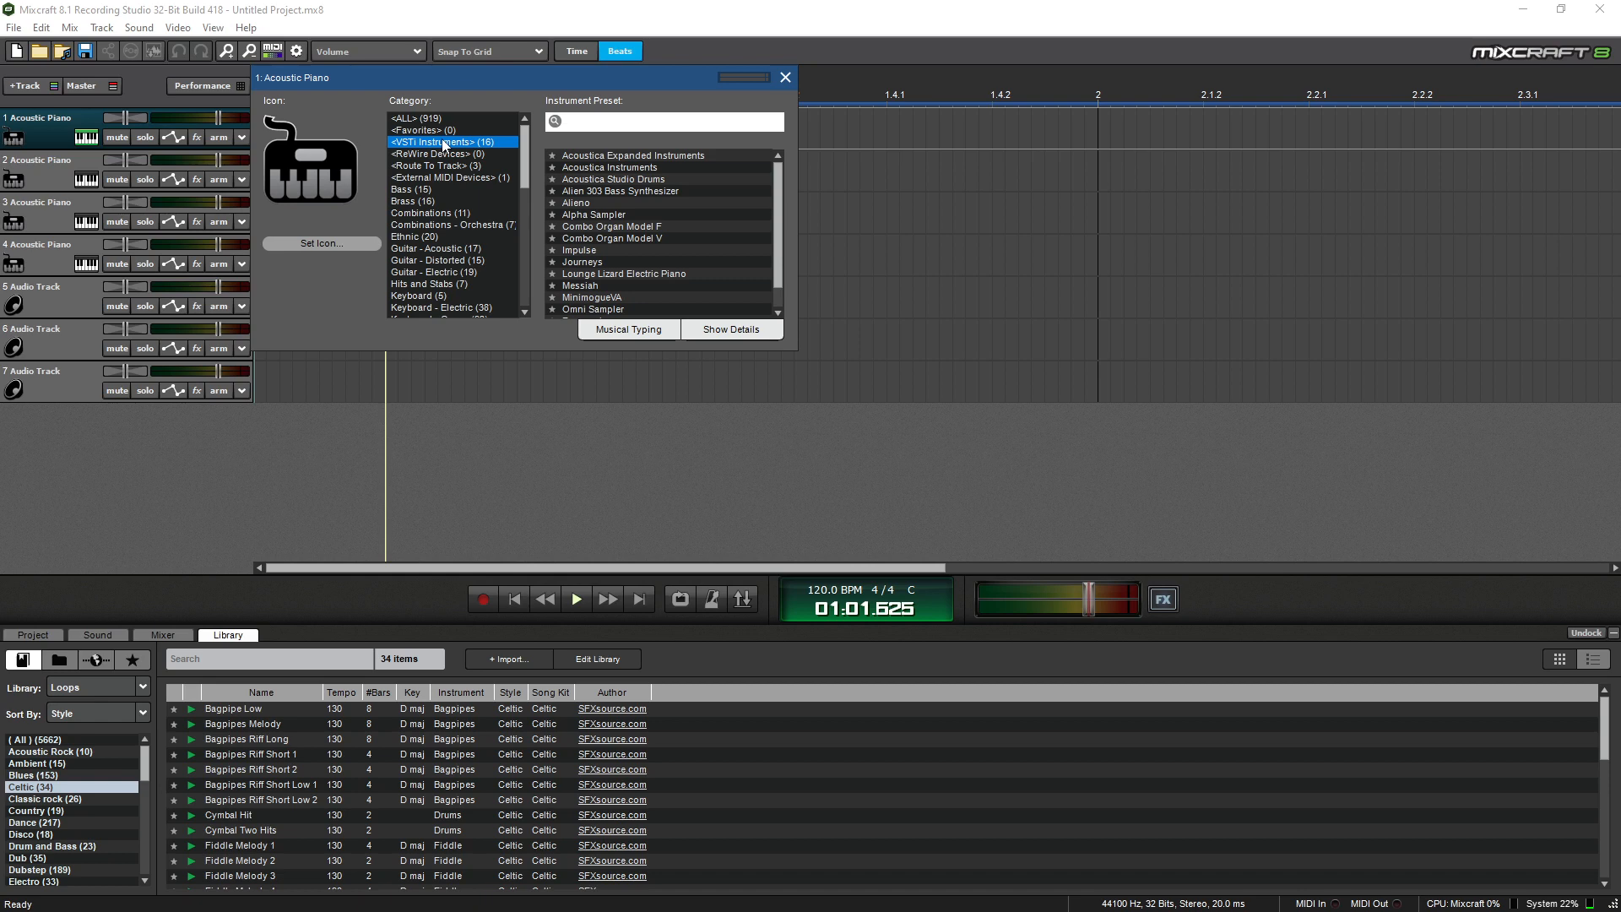
{"action": "left_click", "coordinate": [634, 180]}
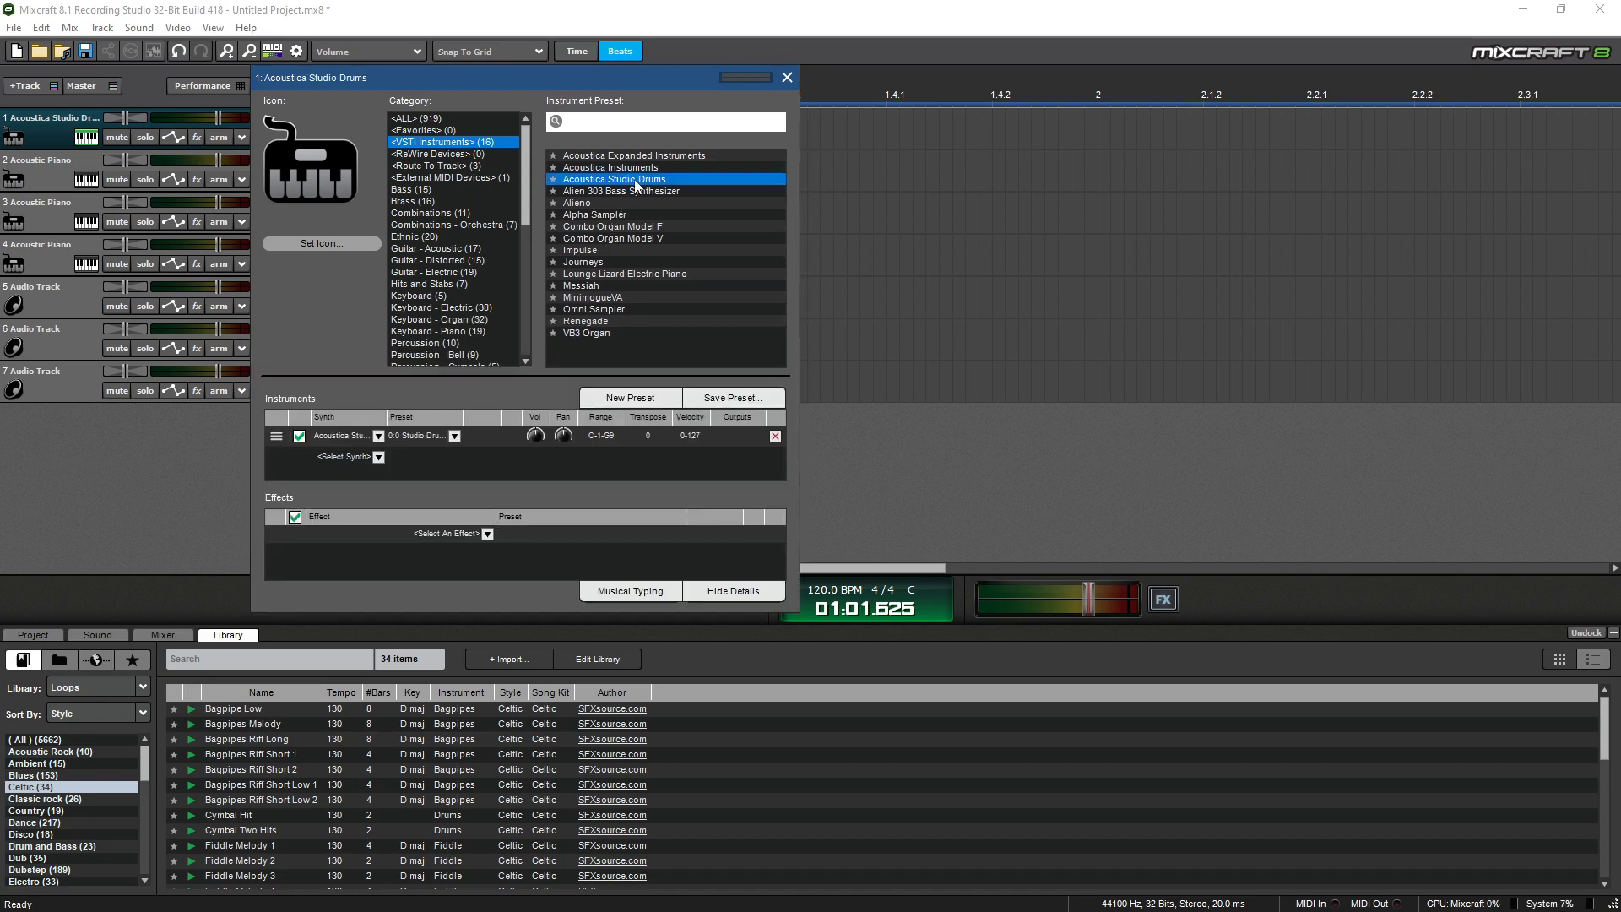
{"action": "left_click_drag", "start_coordinate": [641, 73], "coordinate": [1273, 73]}
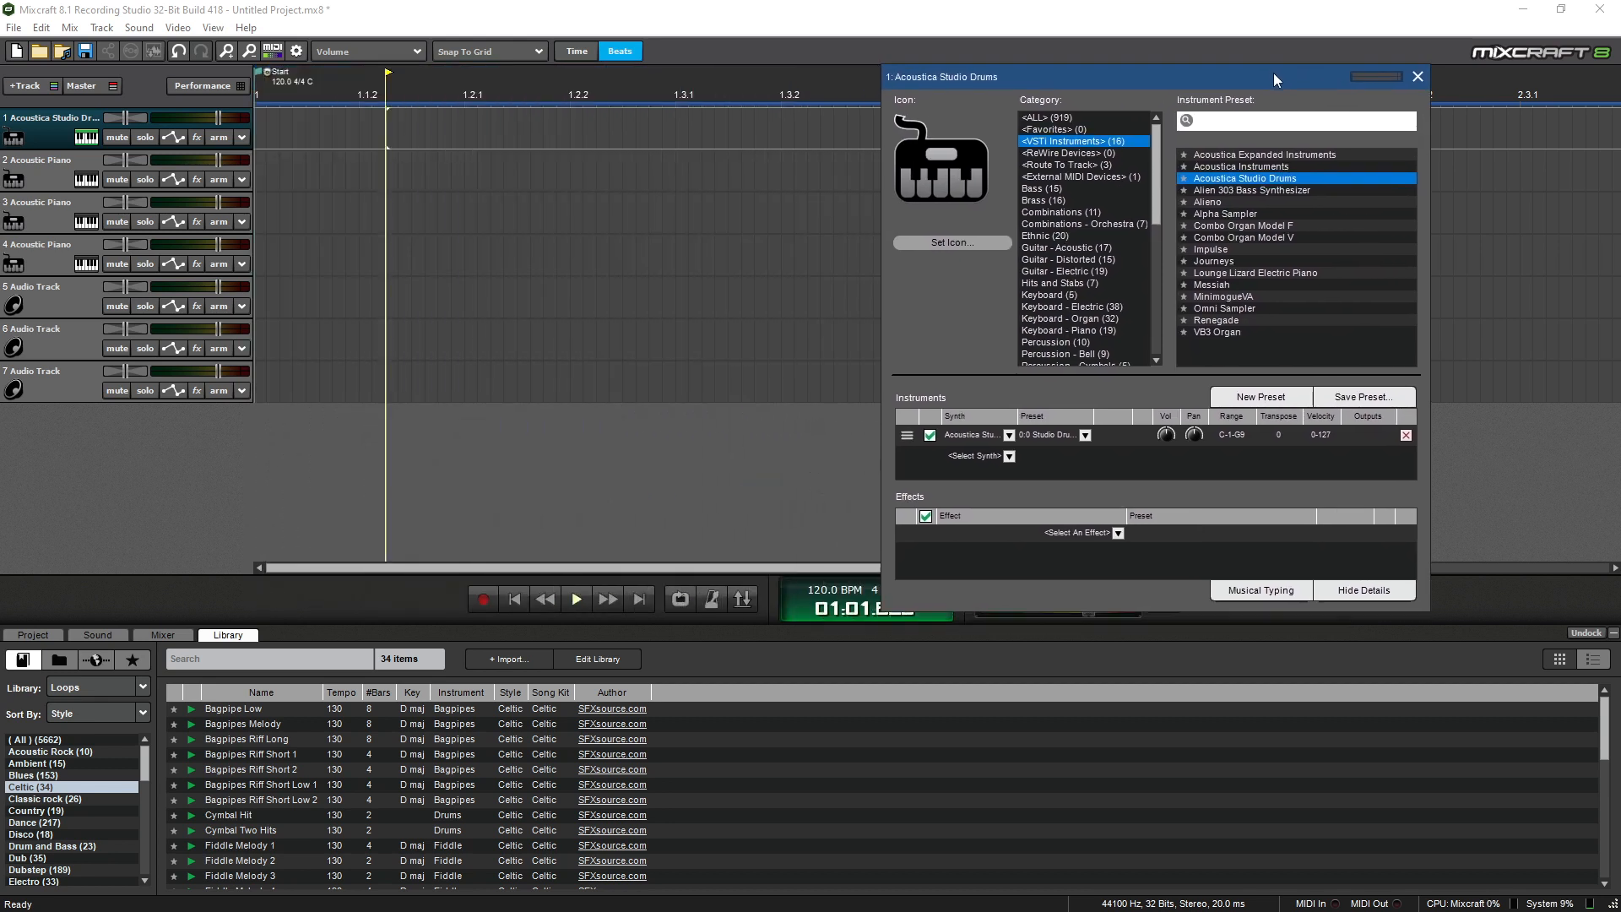
Open the Musical Typing keyboard and audition several drum sounds on its on-screen keys, ending with C3.
{"action": "left_click", "coordinate": [1286, 591]}
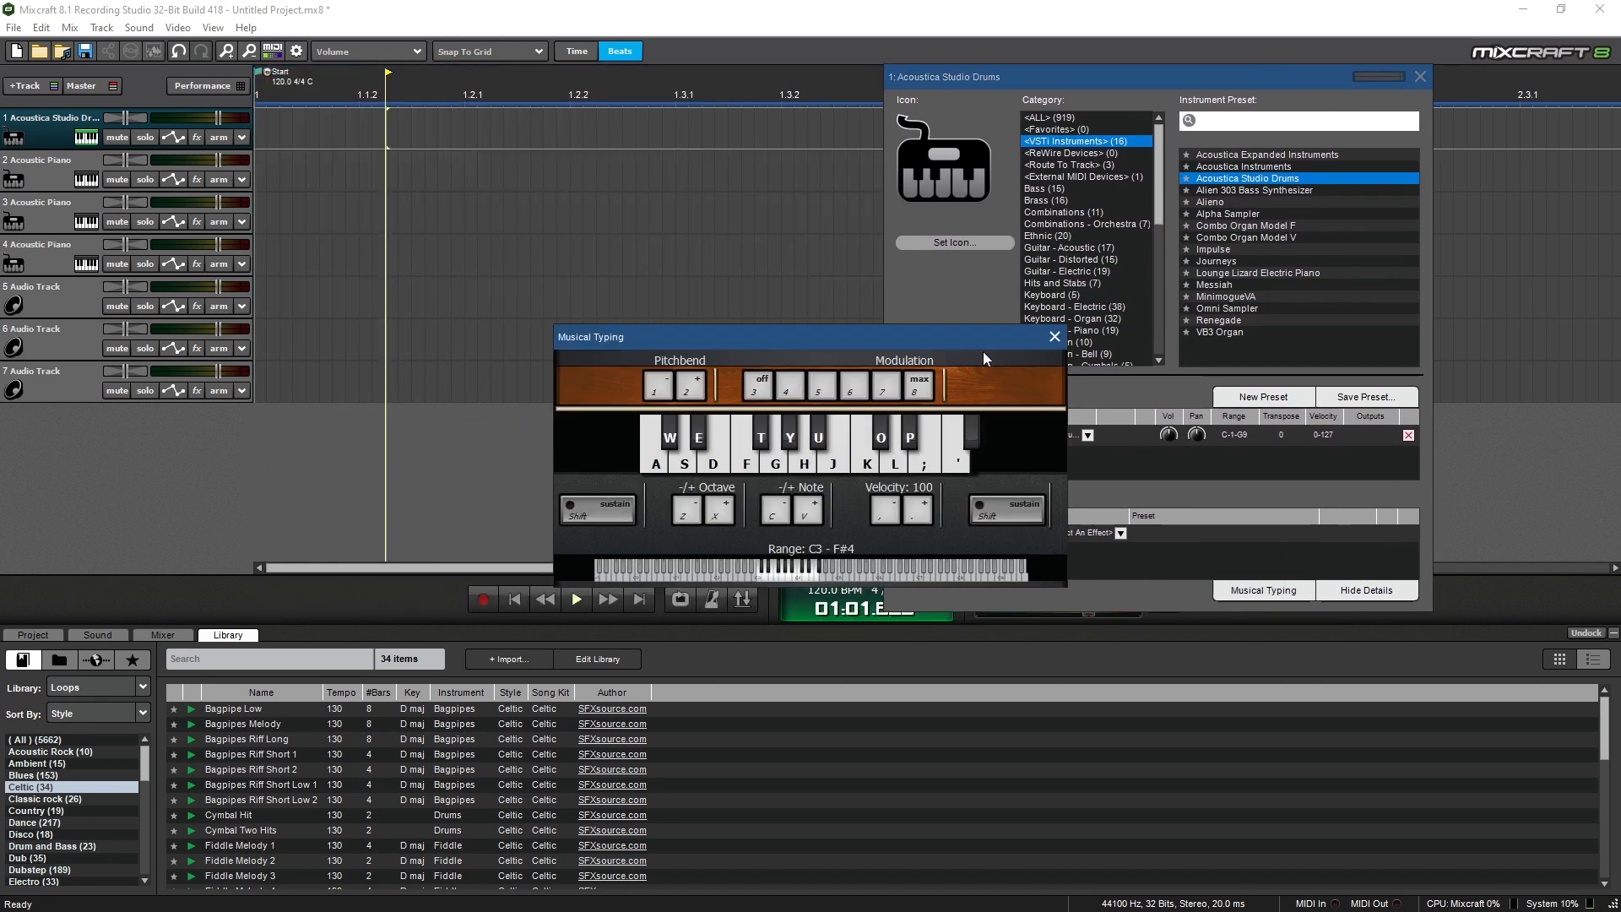
{"action": "left_click", "coordinate": [804, 461]}
{"action": "left_click", "coordinate": [775, 460]}
{"action": "left_click", "coordinate": [712, 460]}
{"action": "left_click", "coordinate": [656, 461]}
{"action": "left_click", "coordinate": [657, 461]}
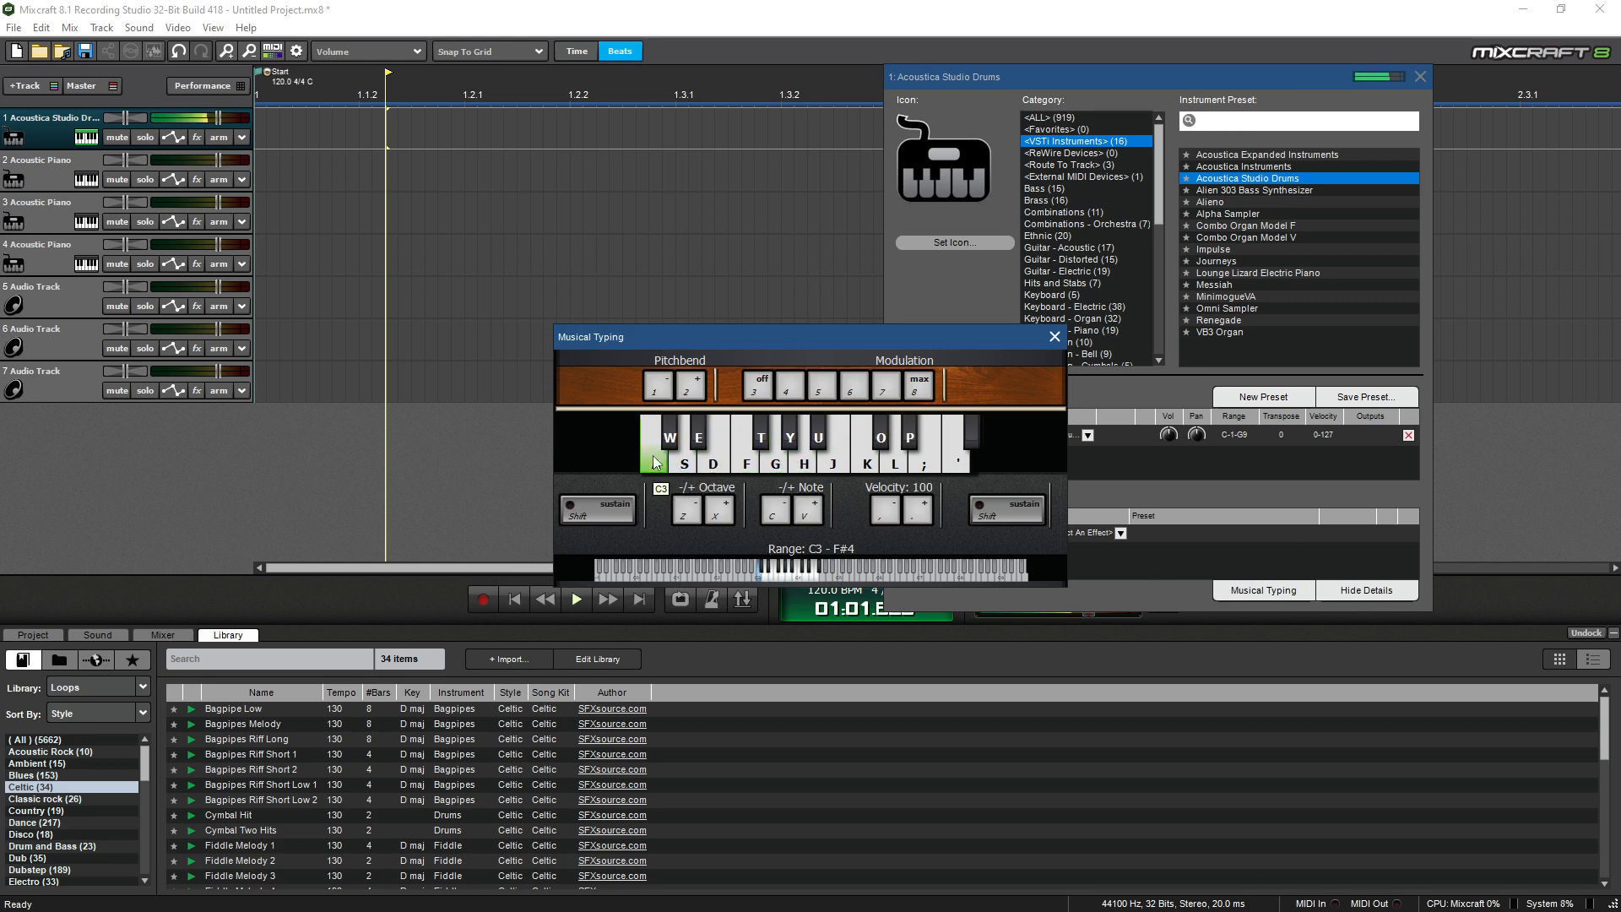
Move the Musical Typing keyboard clear of the instrument settings and audition the drum sounds on A, S, J, K and F.
{"action": "left_click_drag", "start_coordinate": [752, 336], "coordinate": [1026, 616]}
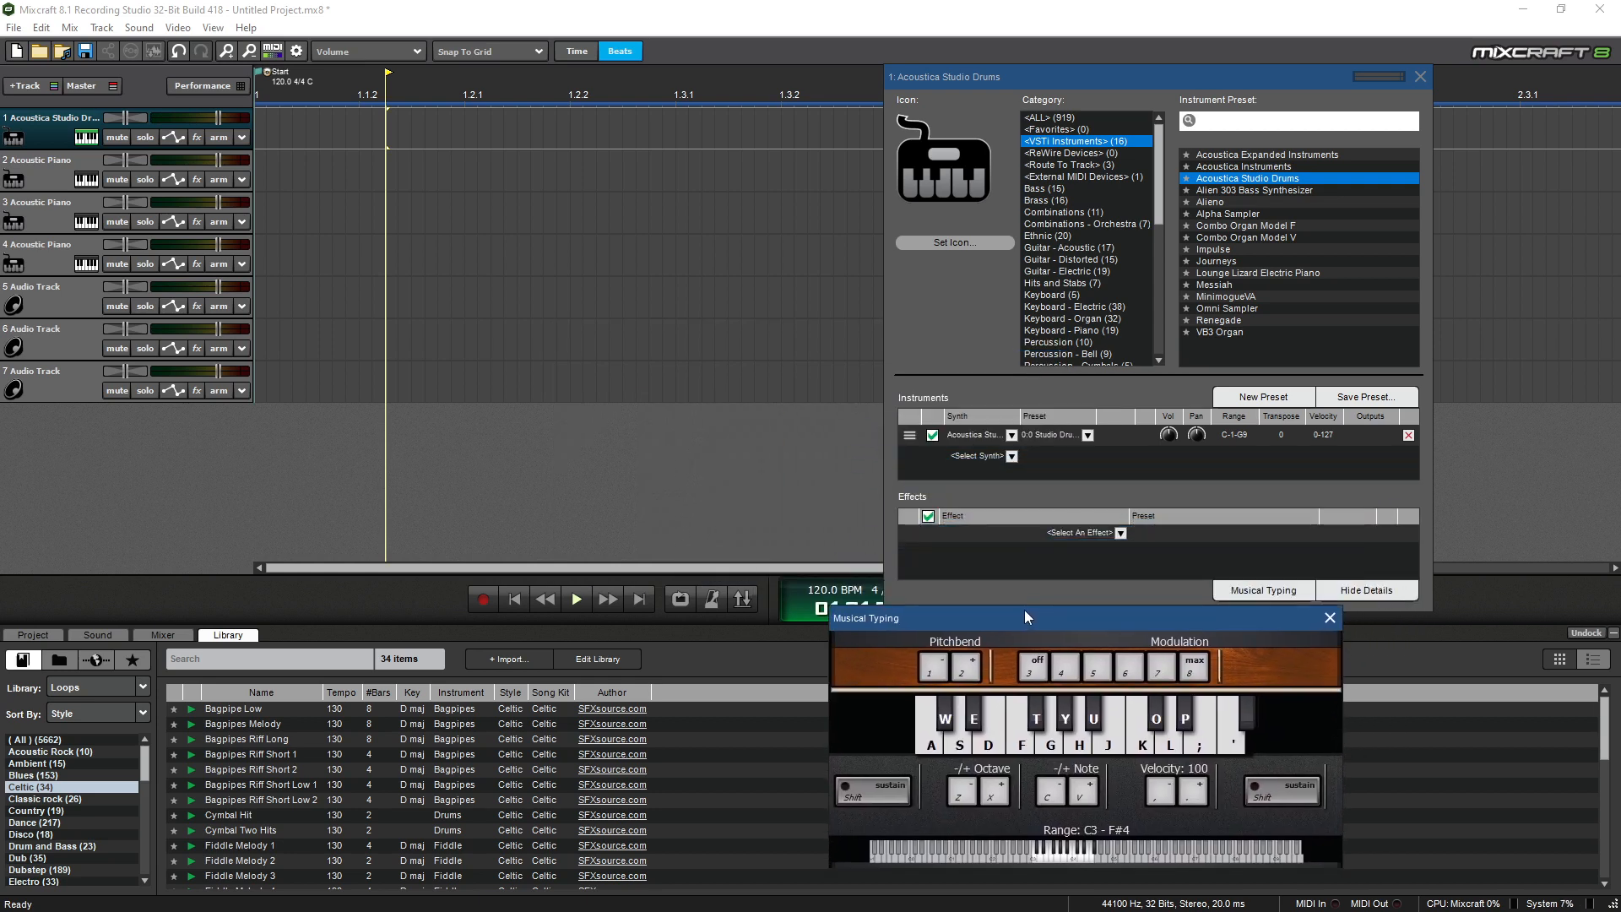
{"action": "key", "text": "a"}
{"action": "key", "text": "s"}
{"action": "key", "text": "j"}
{"action": "key", "text": "k"}
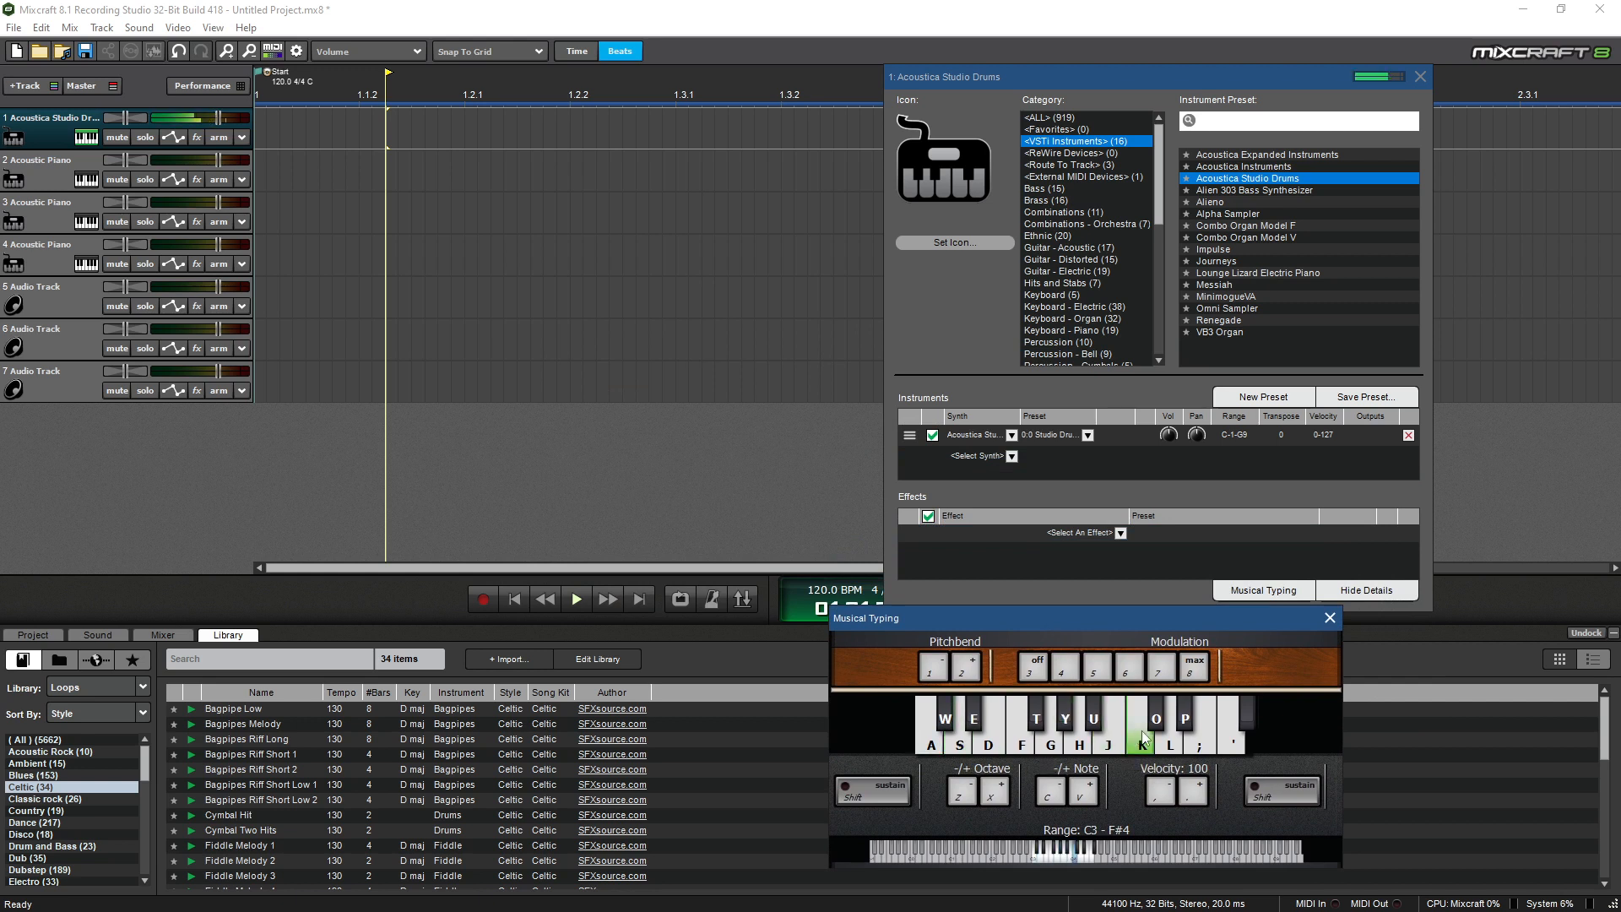
{"action": "key", "text": "f"}
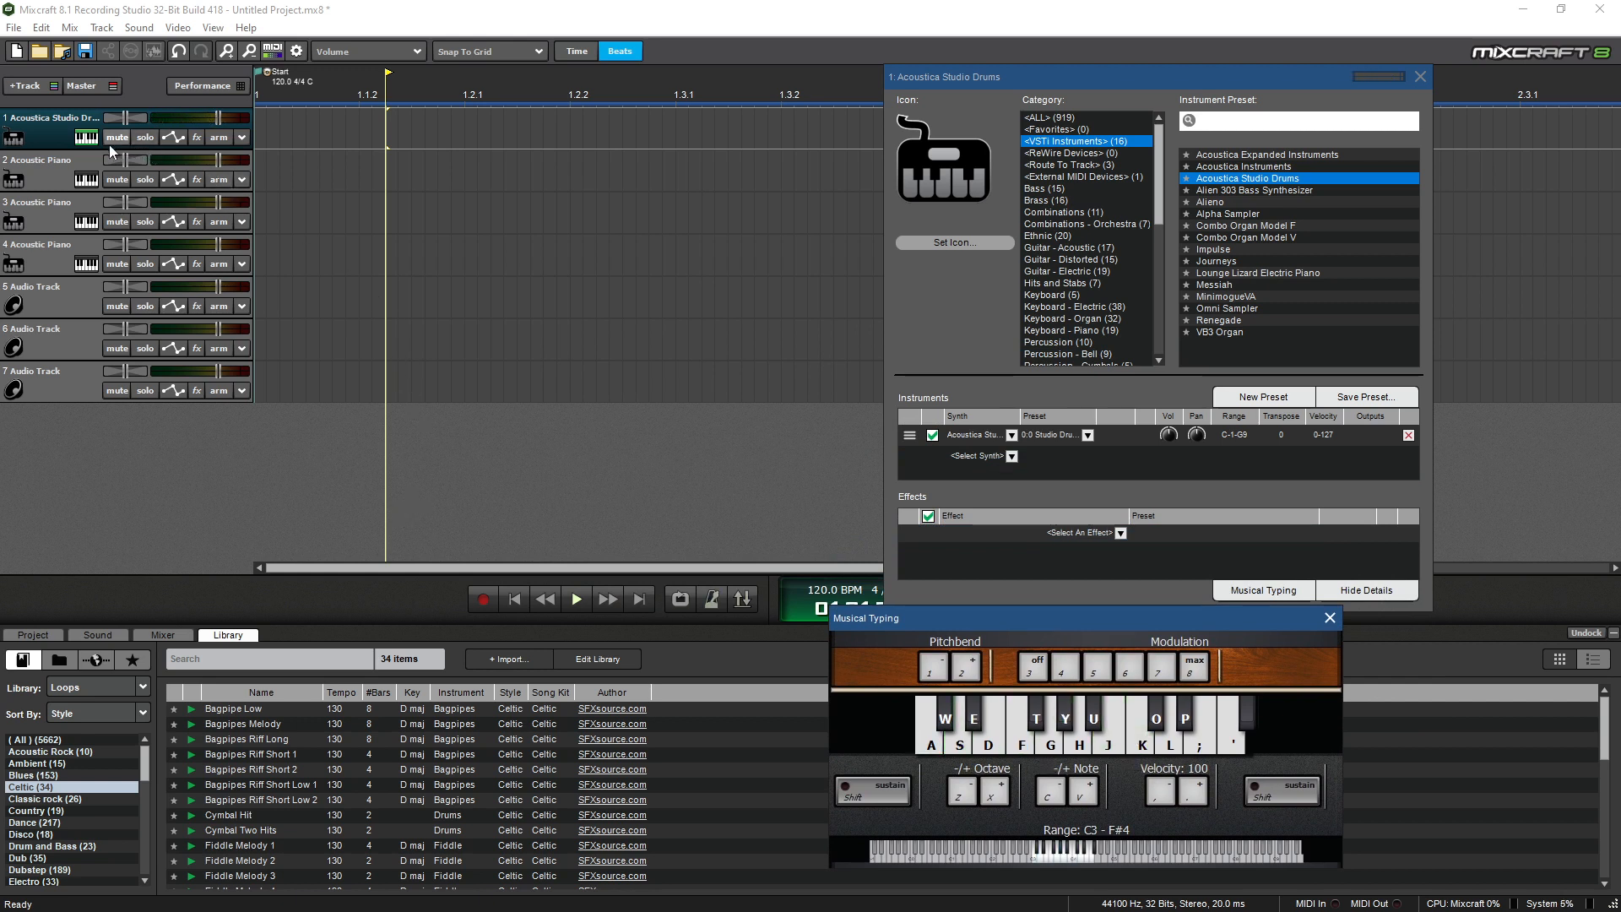
Arm track 1, record a short drum clip, and close the Musical Typing and instrument windows.
{"action": "left_click", "coordinate": [218, 139]}
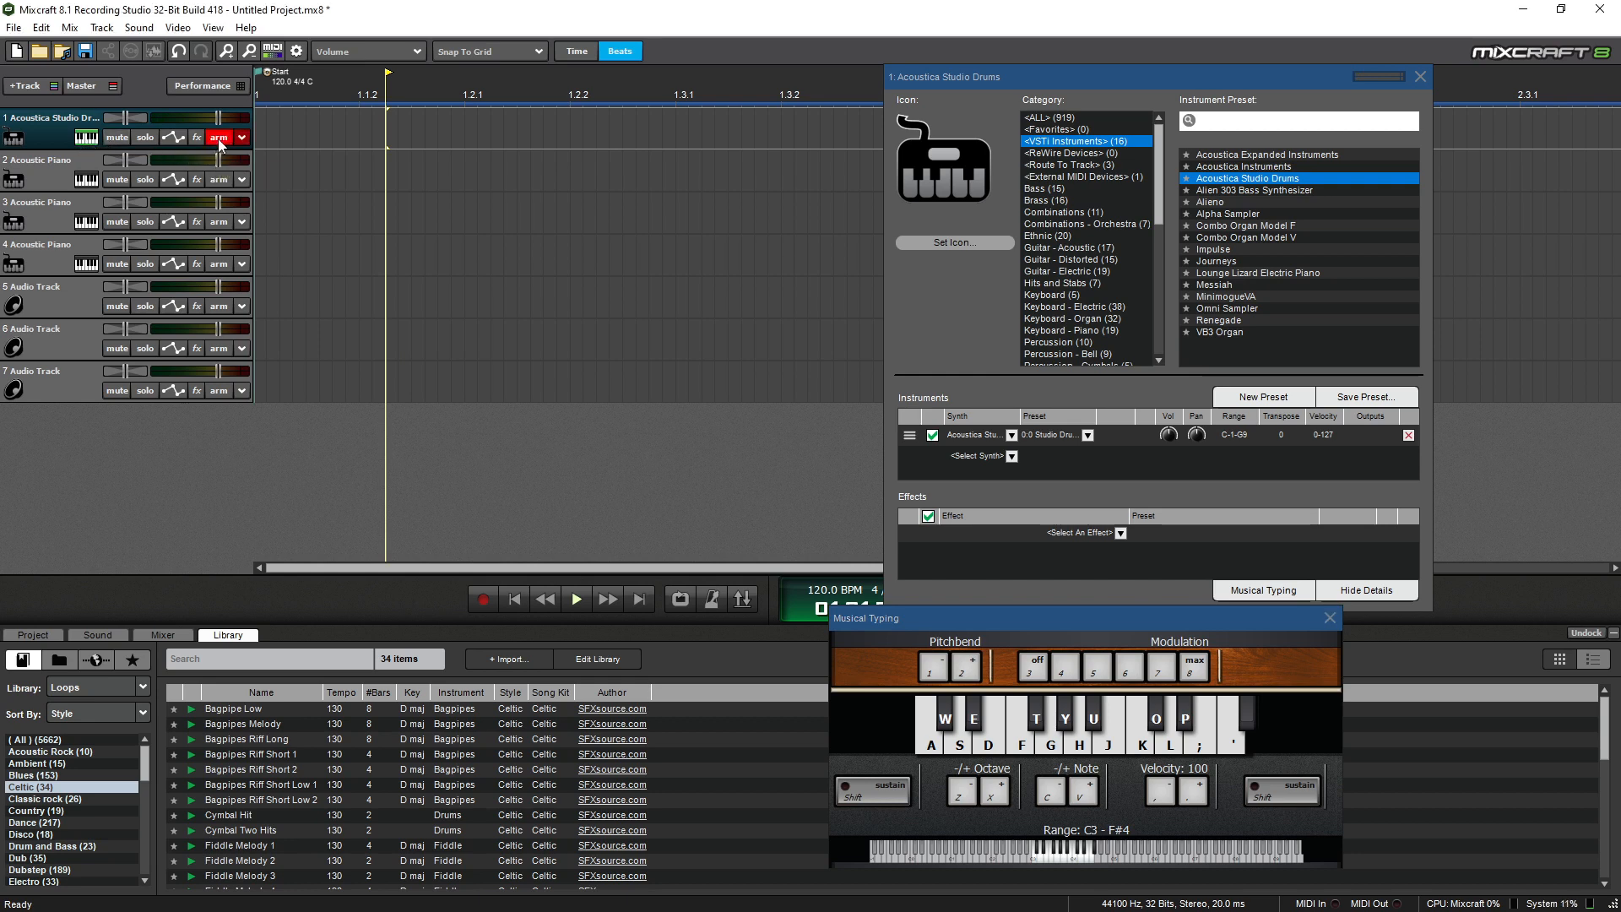
{"action": "left_click", "coordinate": [483, 599]}
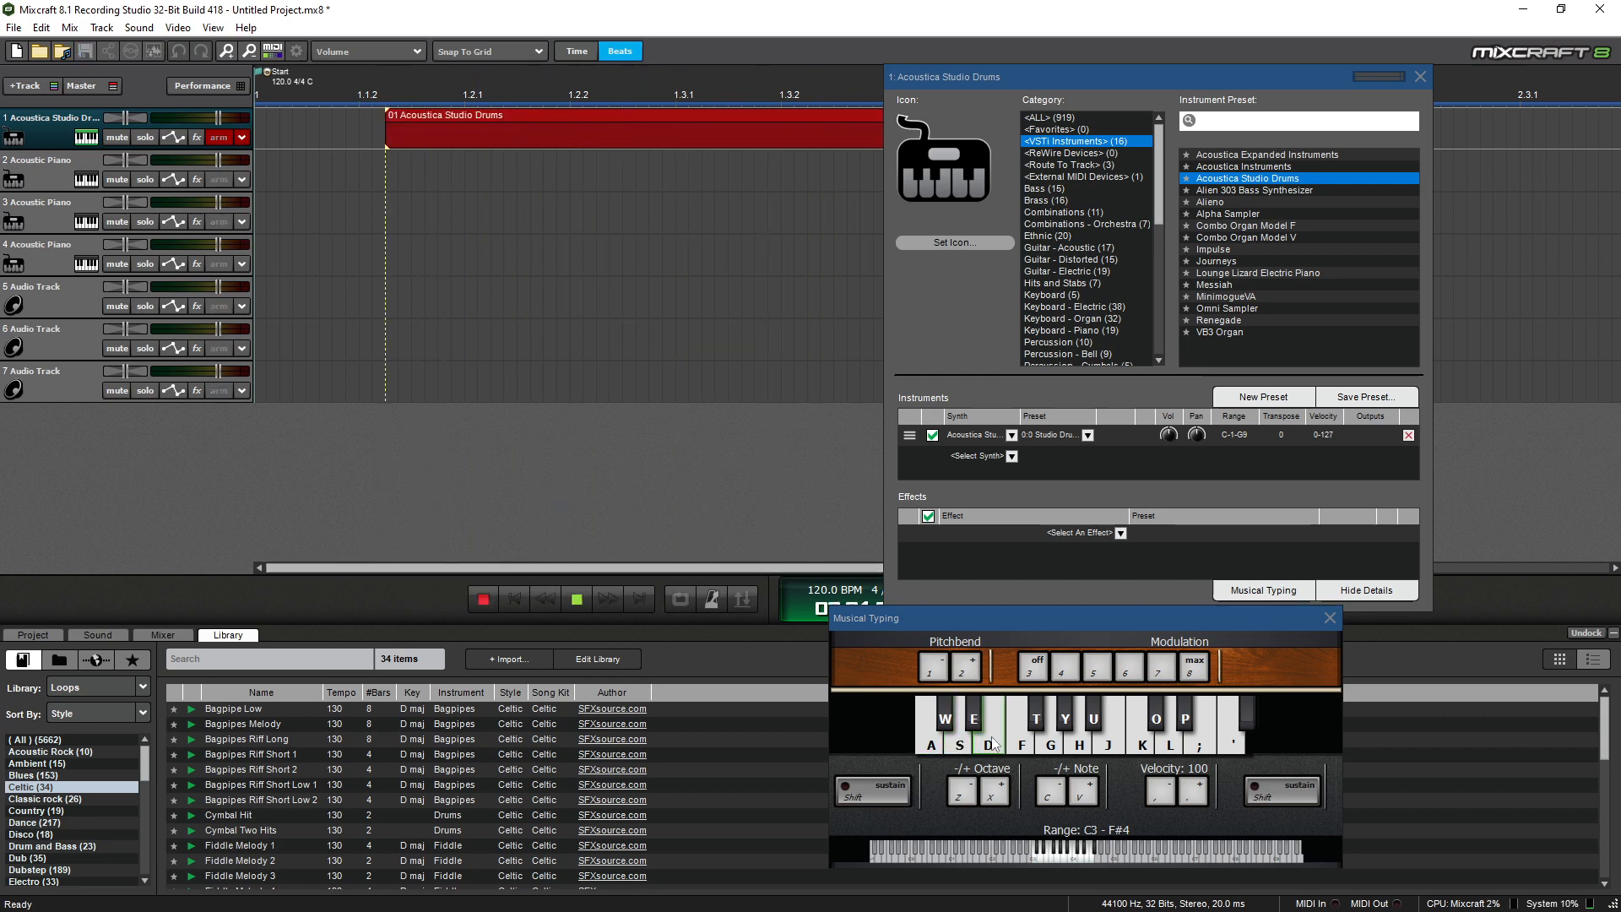
{"action": "left_click", "coordinate": [580, 600]}
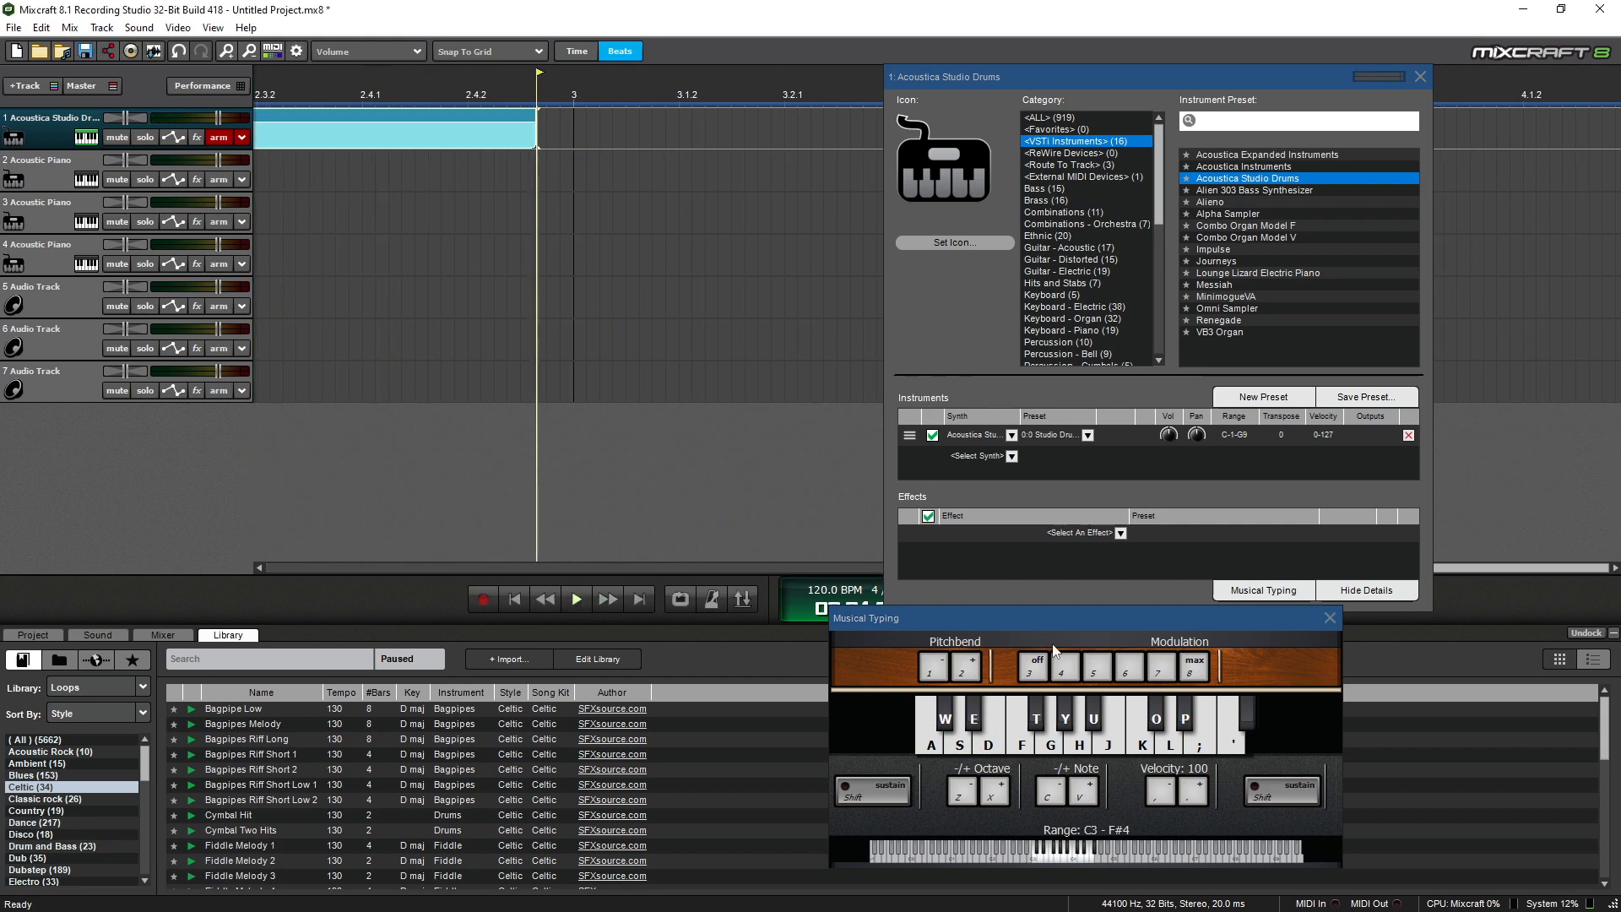
{"action": "left_click", "coordinate": [1330, 618]}
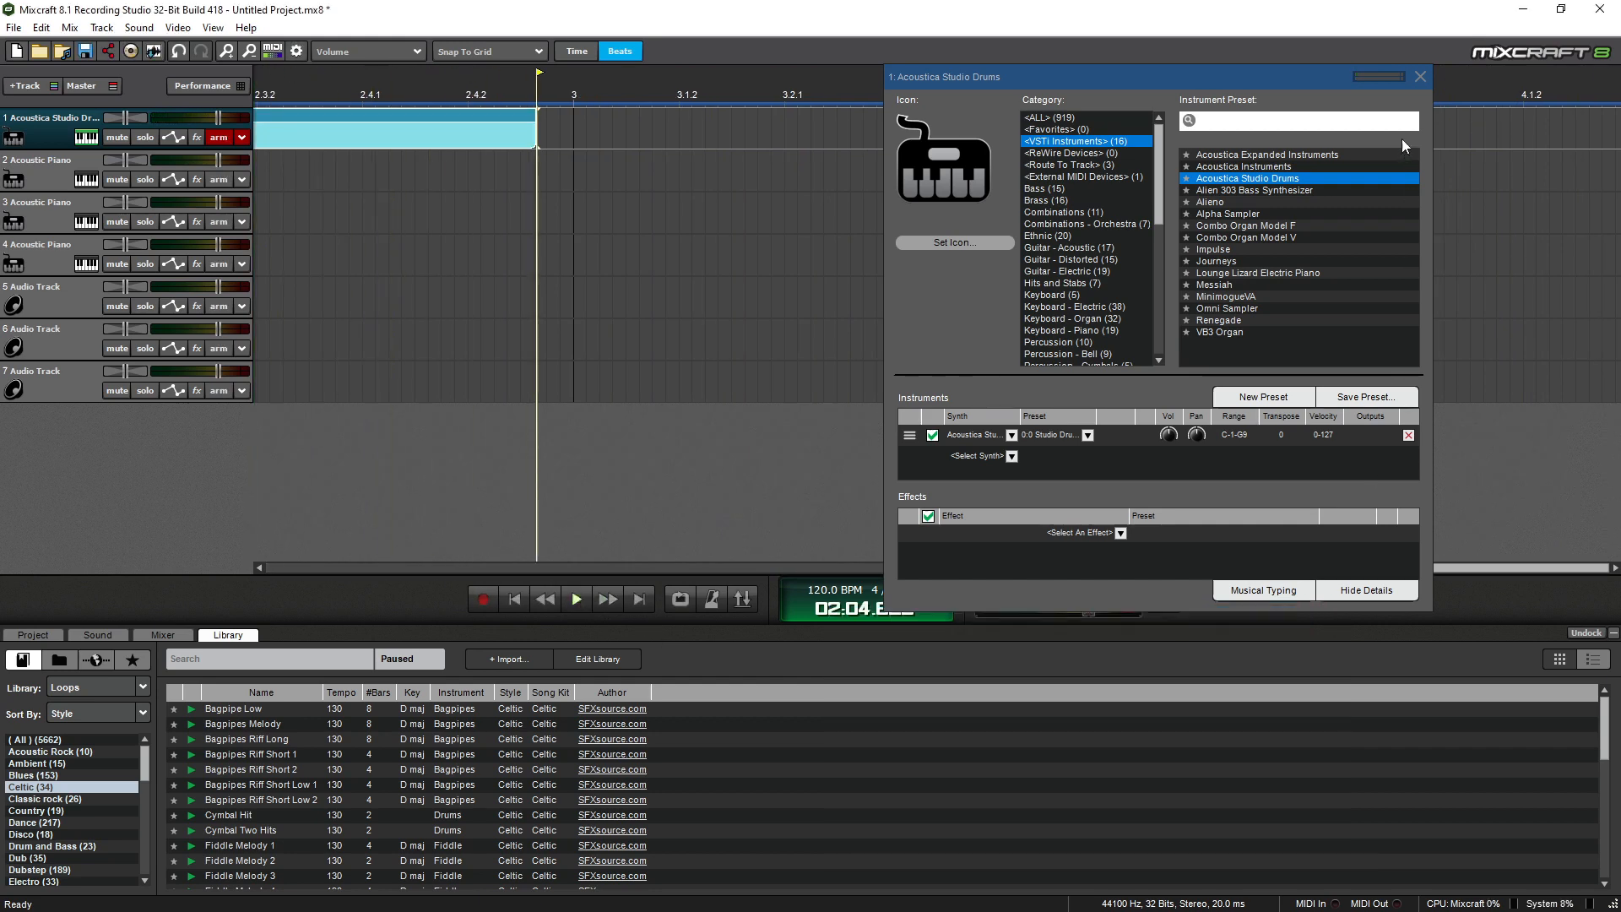
{"action": "left_click", "coordinate": [1419, 77]}
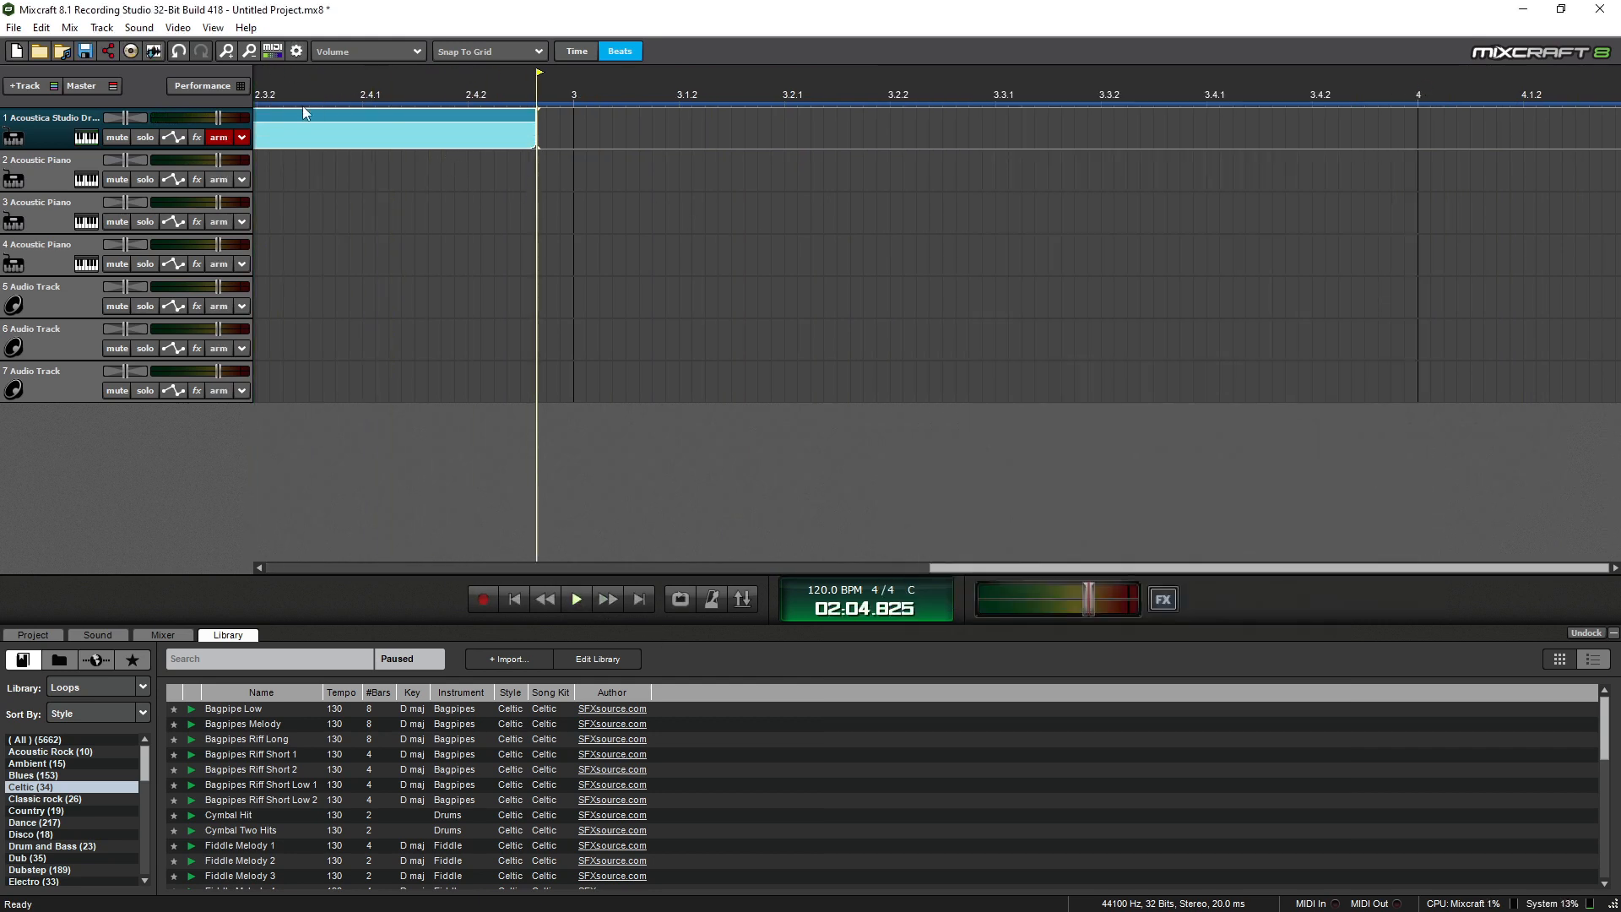
Open the recorded drum clip in the piano roll, erase its Ride Cymbal note, and switch back to the Pencil tool.
{"action": "left_click", "coordinate": [284, 119]}
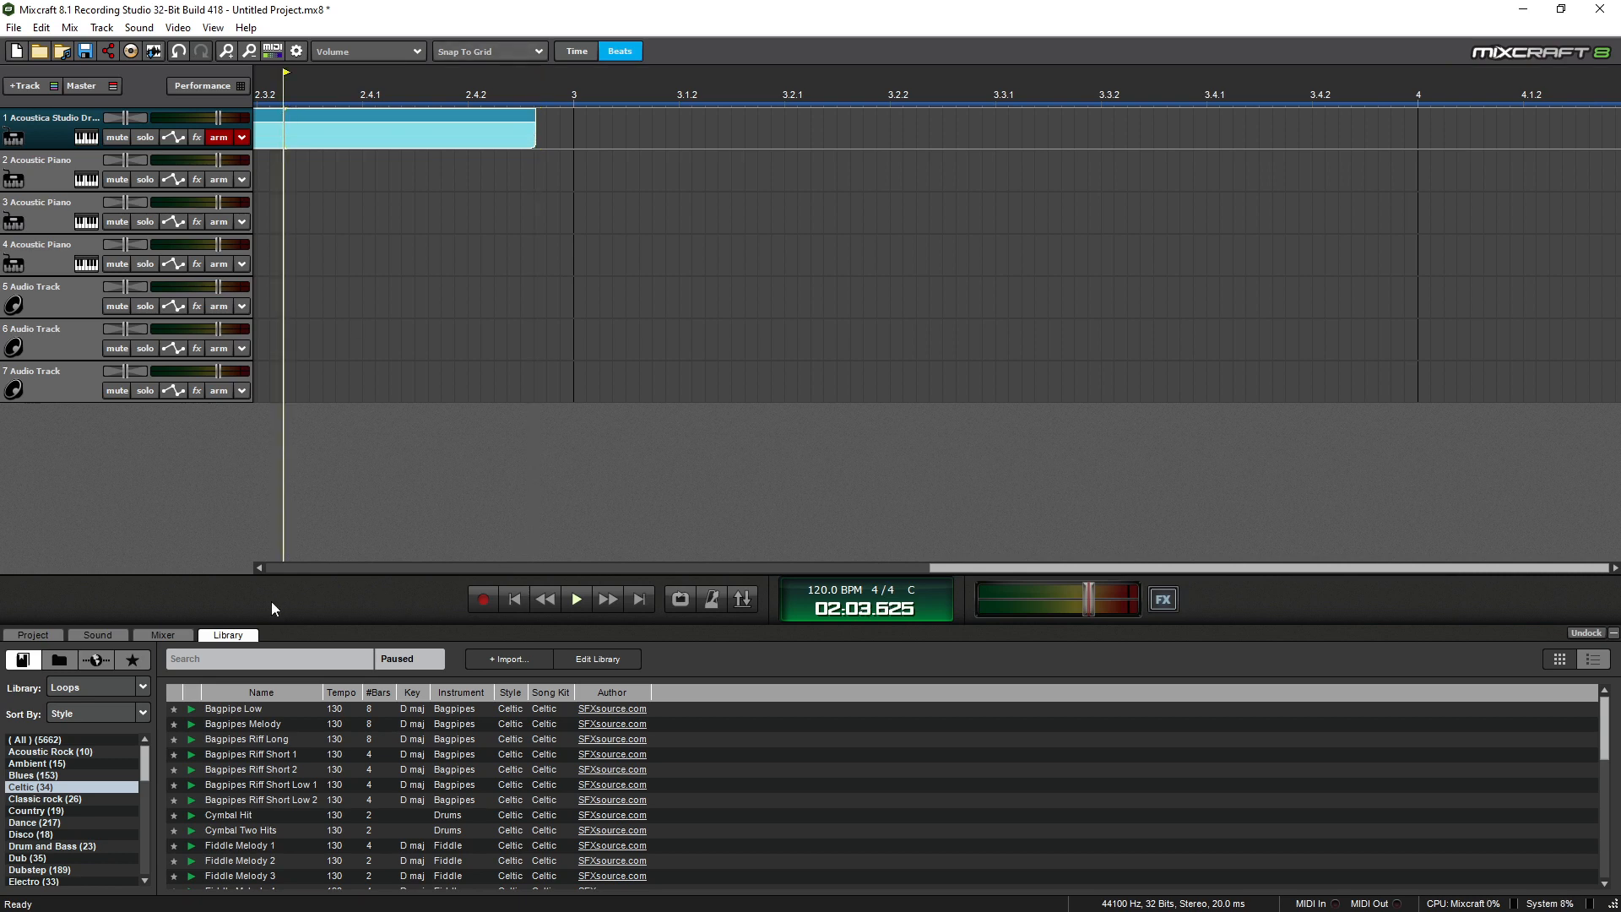
{"action": "left_click", "coordinate": [87, 636]}
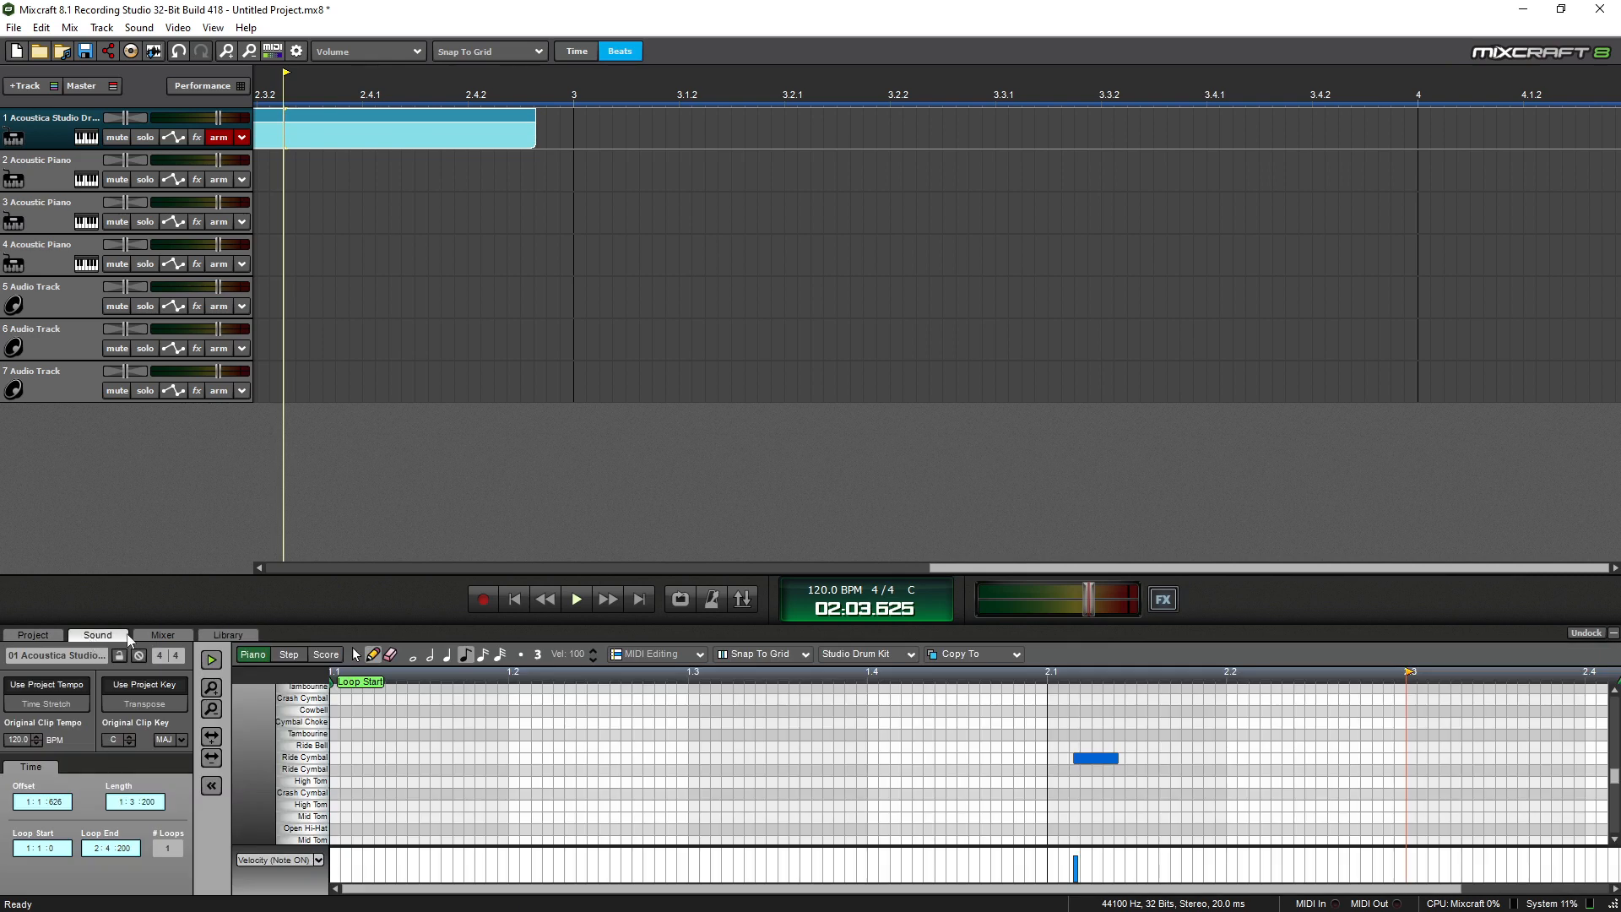
{"action": "scroll", "coordinate": [1392, 737], "scroll_direction": "down", "scroll_amount": 4}
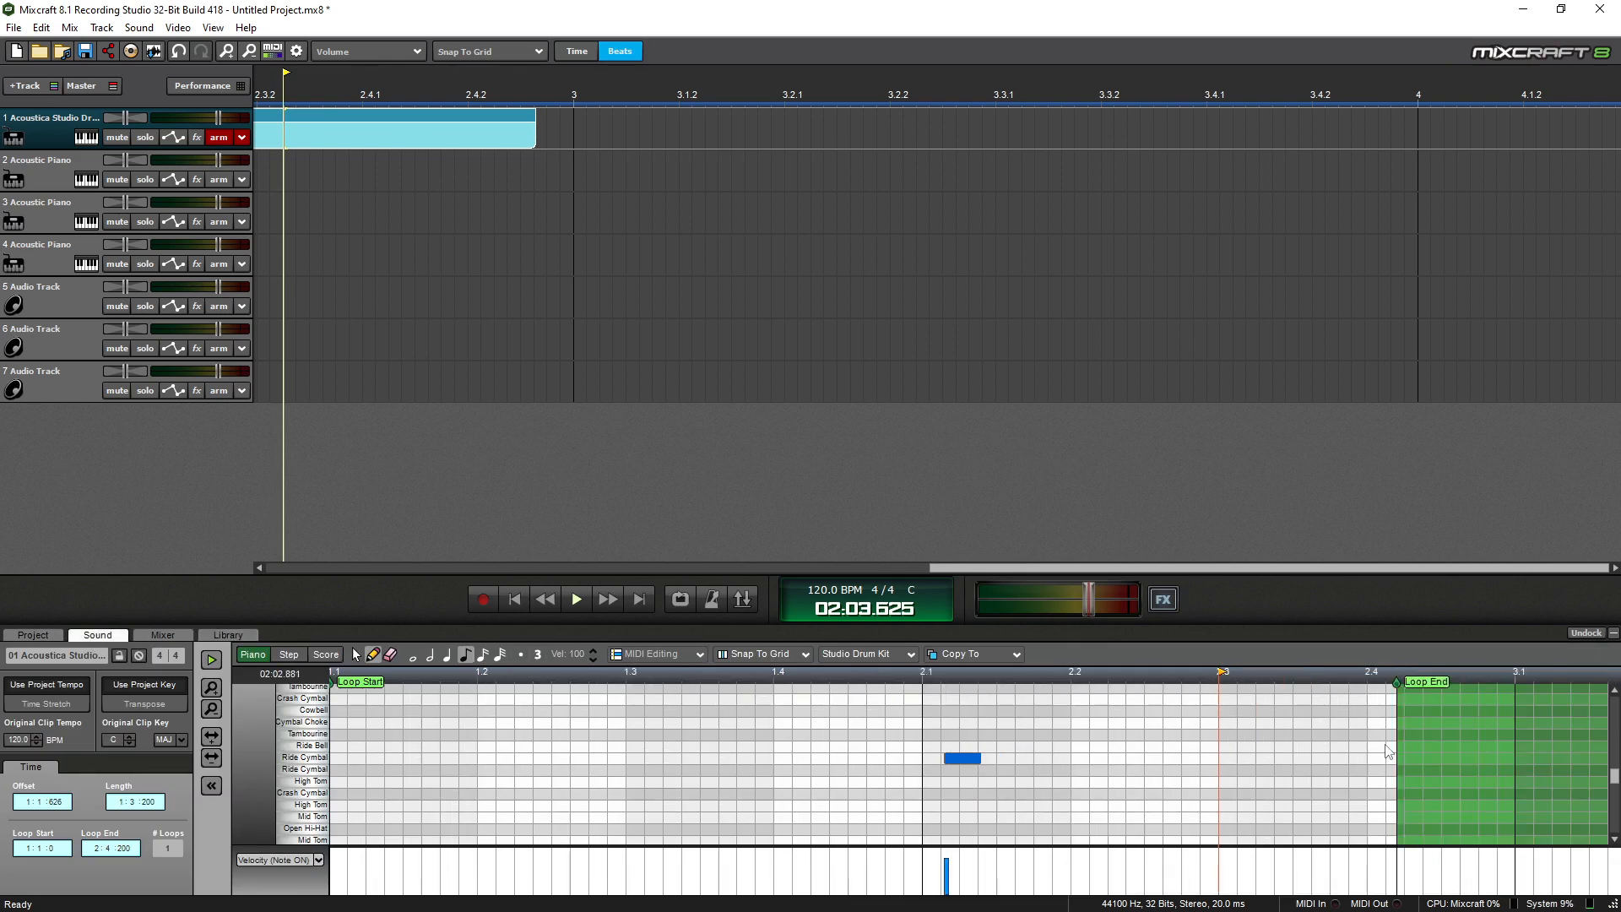
{"action": "scroll", "coordinate": [1158, 725], "scroll_direction": "up", "scroll_amount": 2}
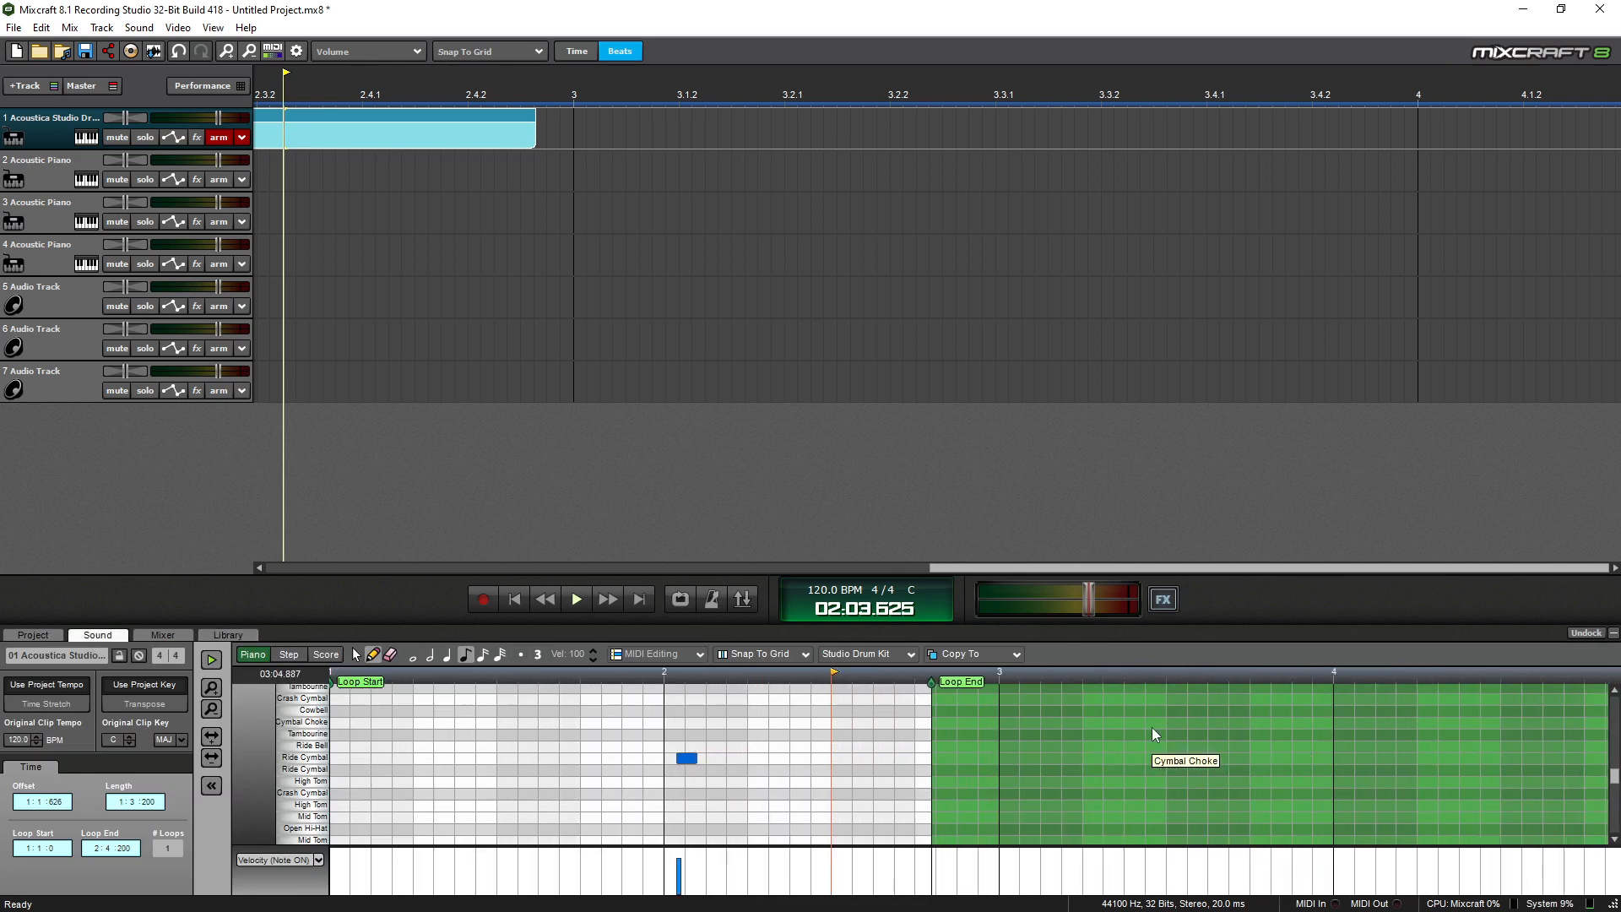
{"action": "left_click", "coordinate": [393, 655]}
{"action": "left_click", "coordinate": [722, 757]}
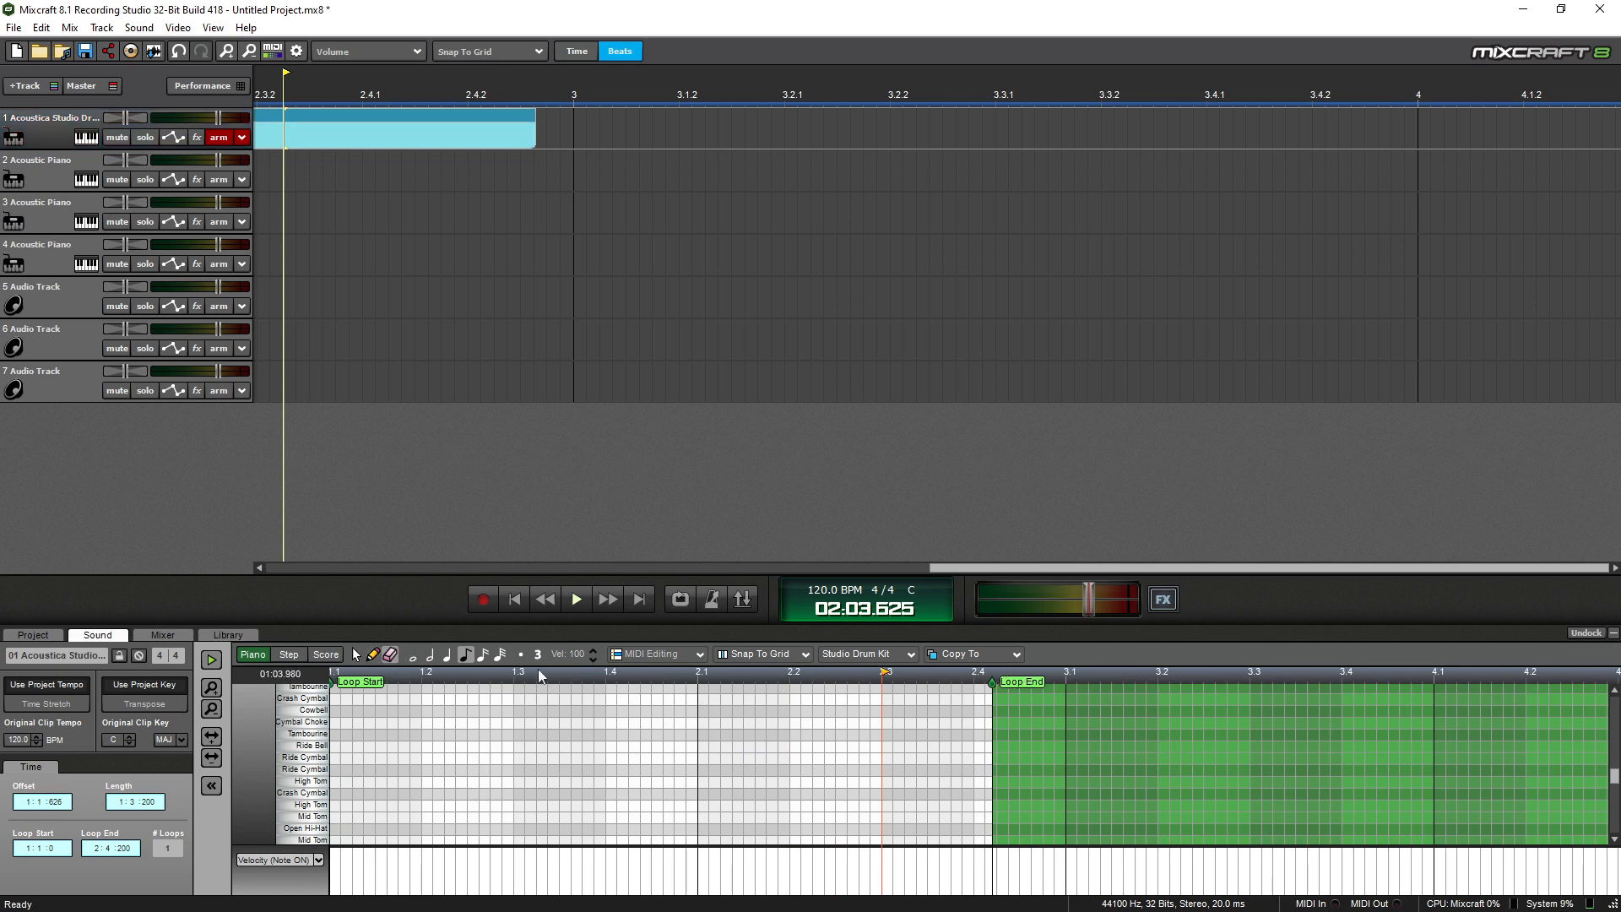
{"action": "left_click", "coordinate": [372, 656]}
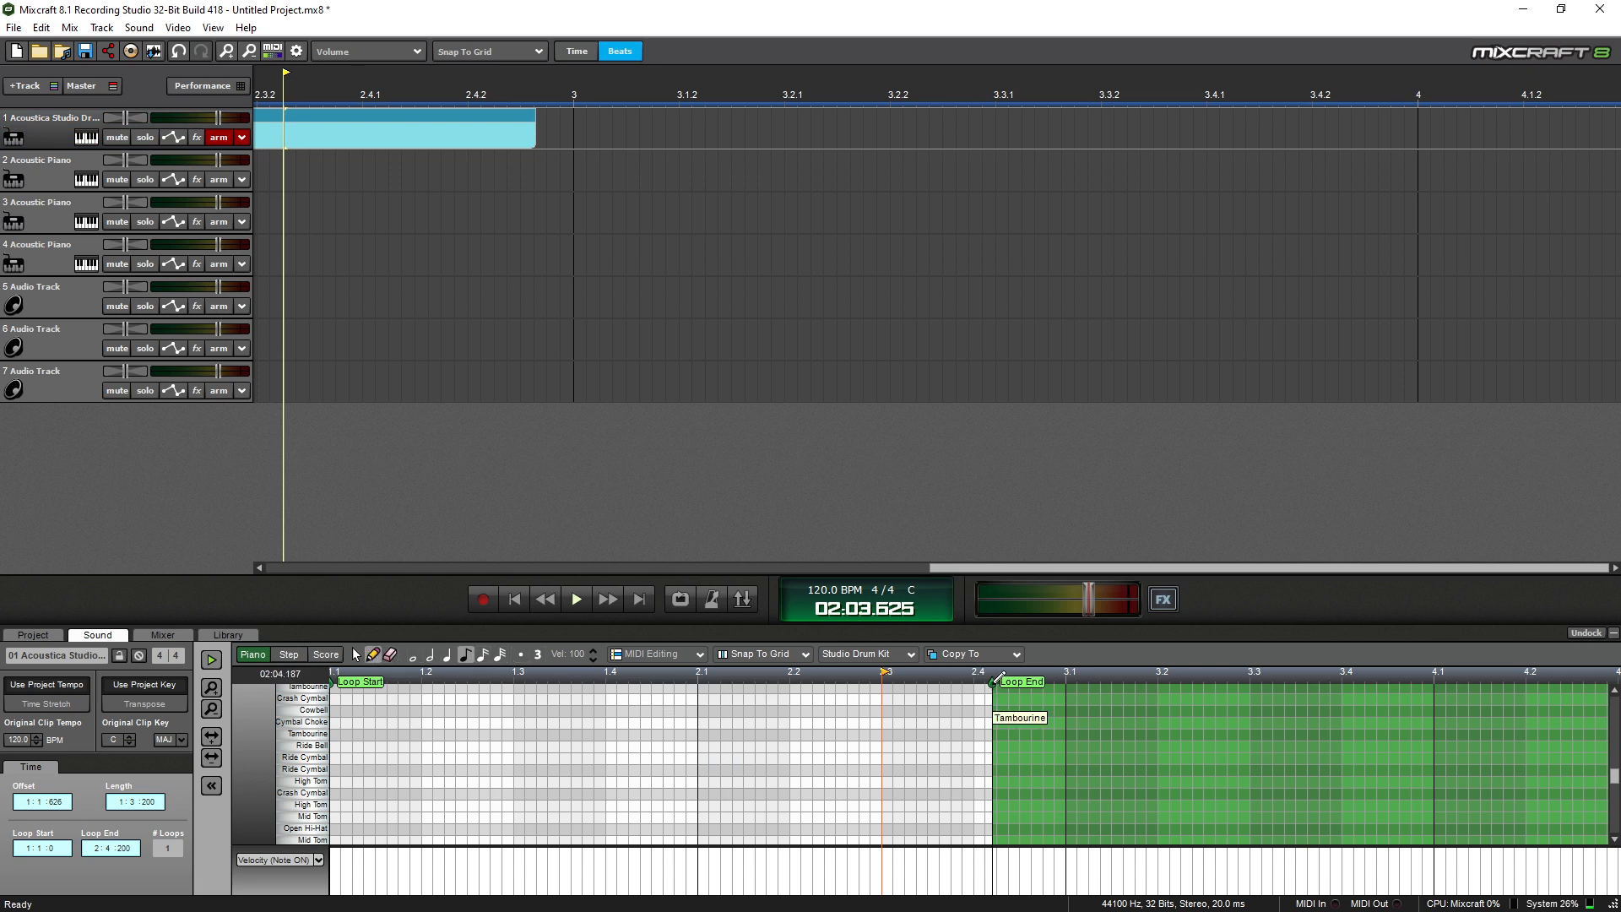
Set the drum clip's loop end to 2:1:0 and enlarge the piano roll editor to show more drum rows.
{"action": "left_click_drag", "start_coordinate": [998, 679], "coordinate": [698, 682]}
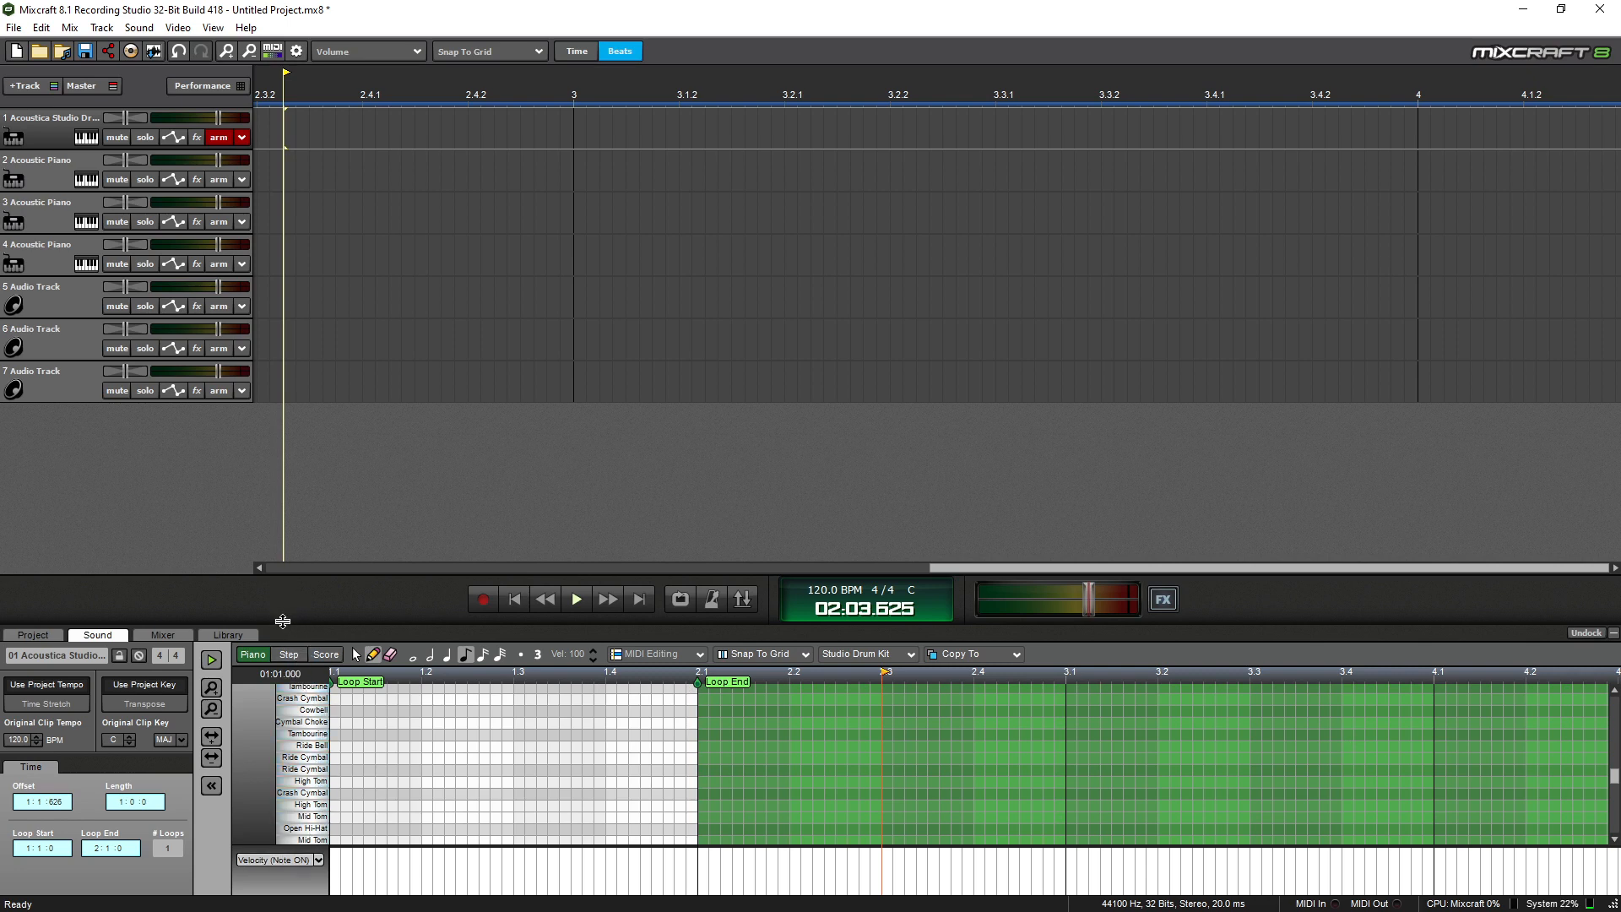
{"action": "left_click_drag", "start_coordinate": [281, 625], "coordinate": [335, 244]}
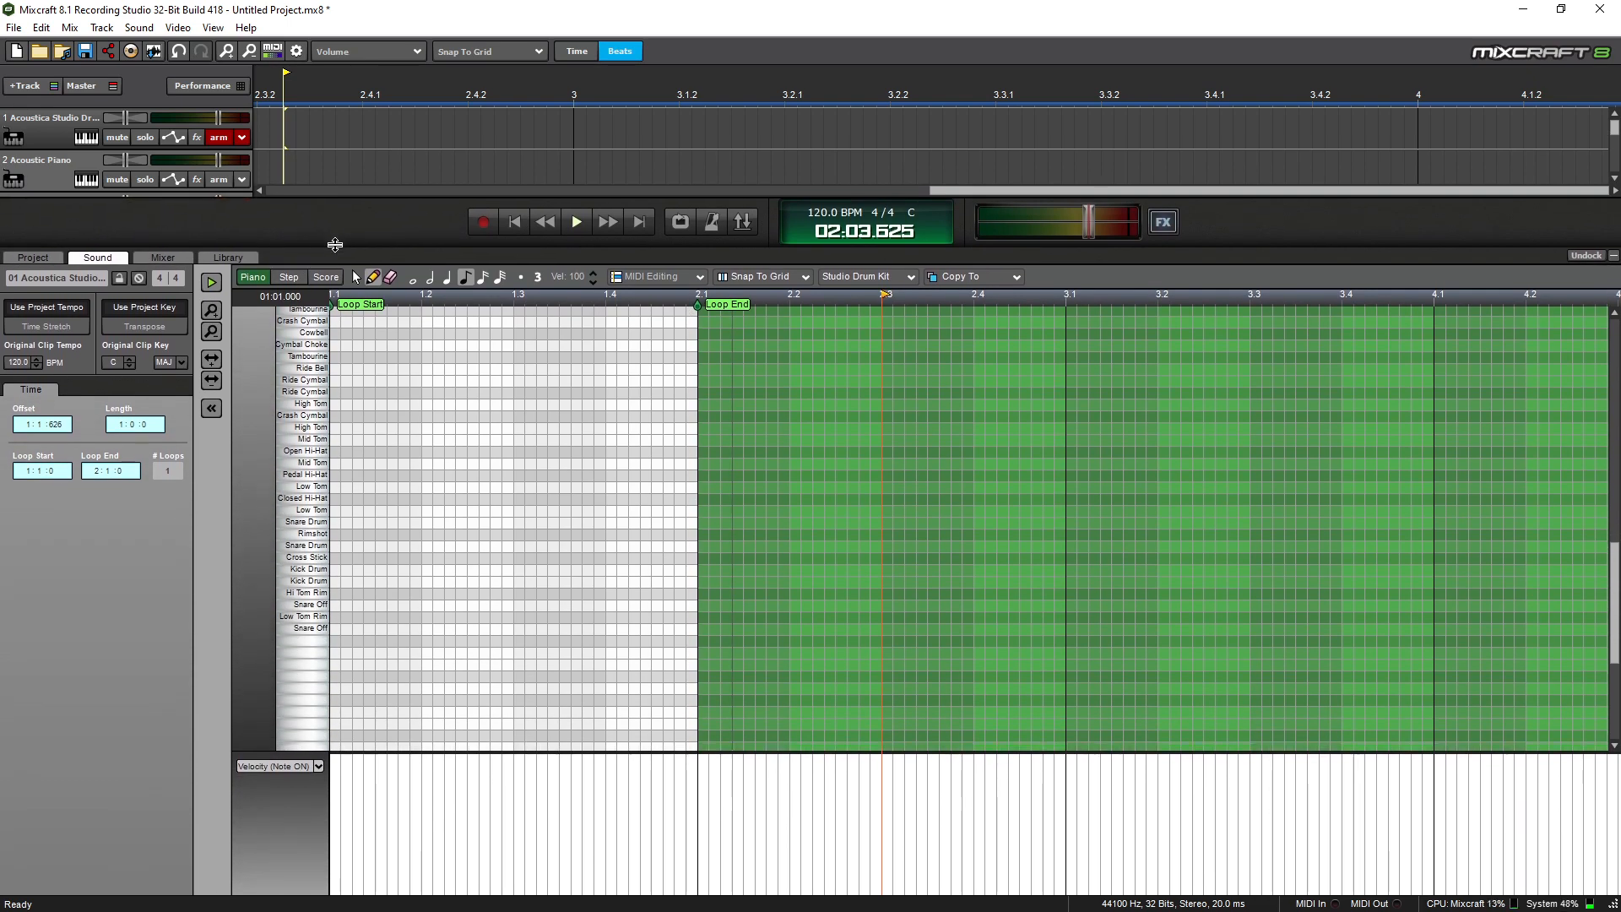
{"action": "left_click_drag", "start_coordinate": [1616, 604], "coordinate": [1616, 562]}
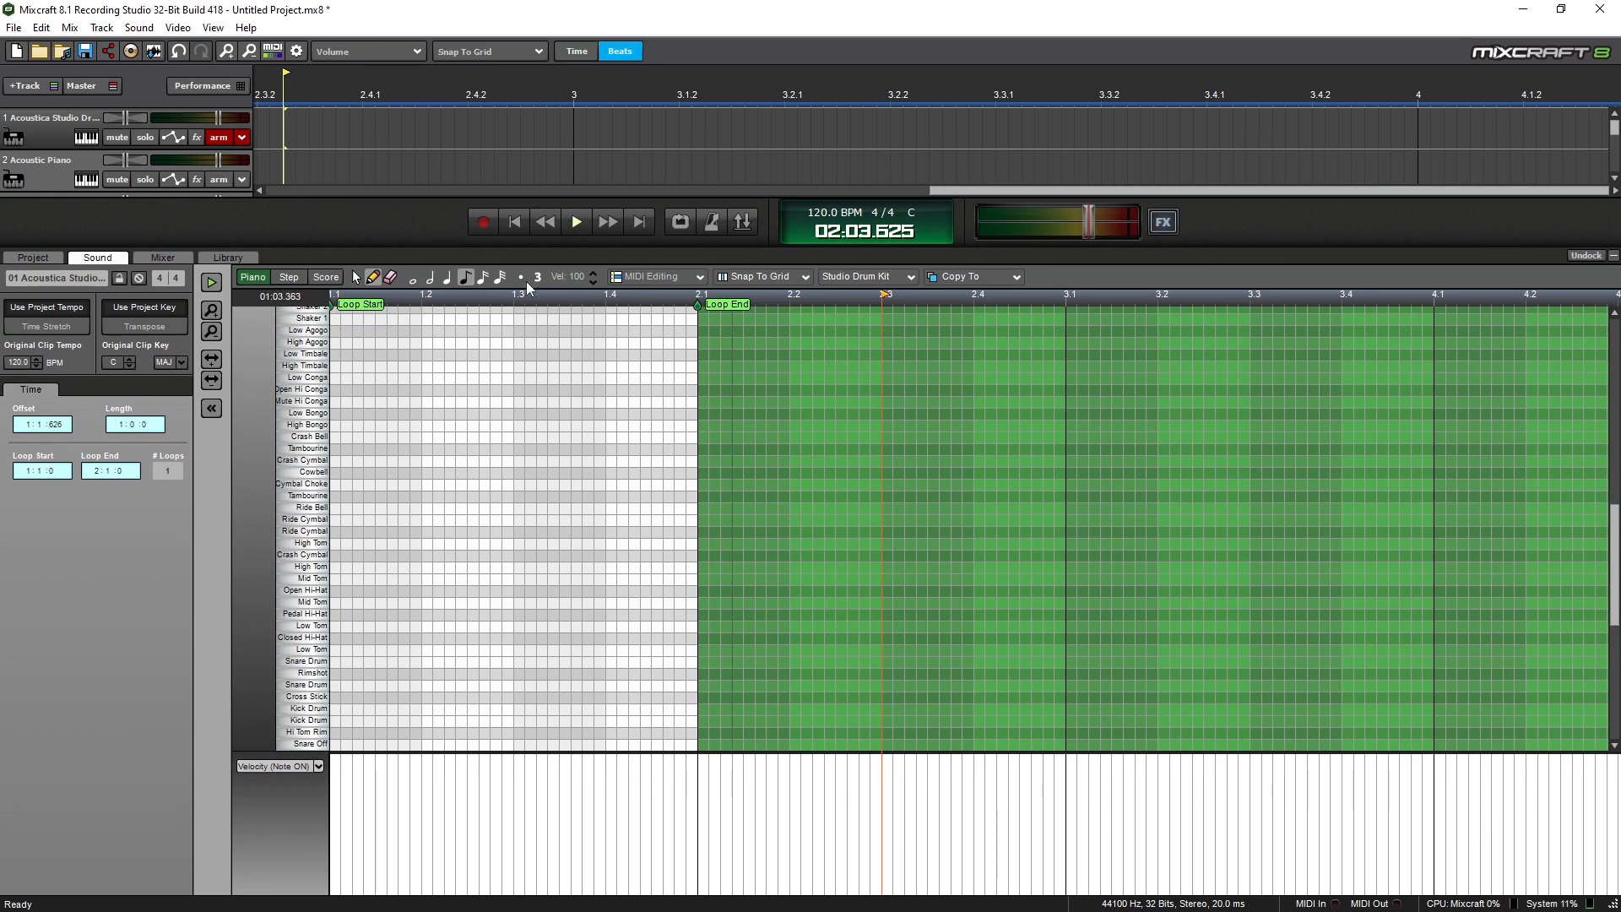
Move the drum clip to the start of measure 1 and play the project from the beginning.
{"action": "left_click", "coordinate": [533, 190]}
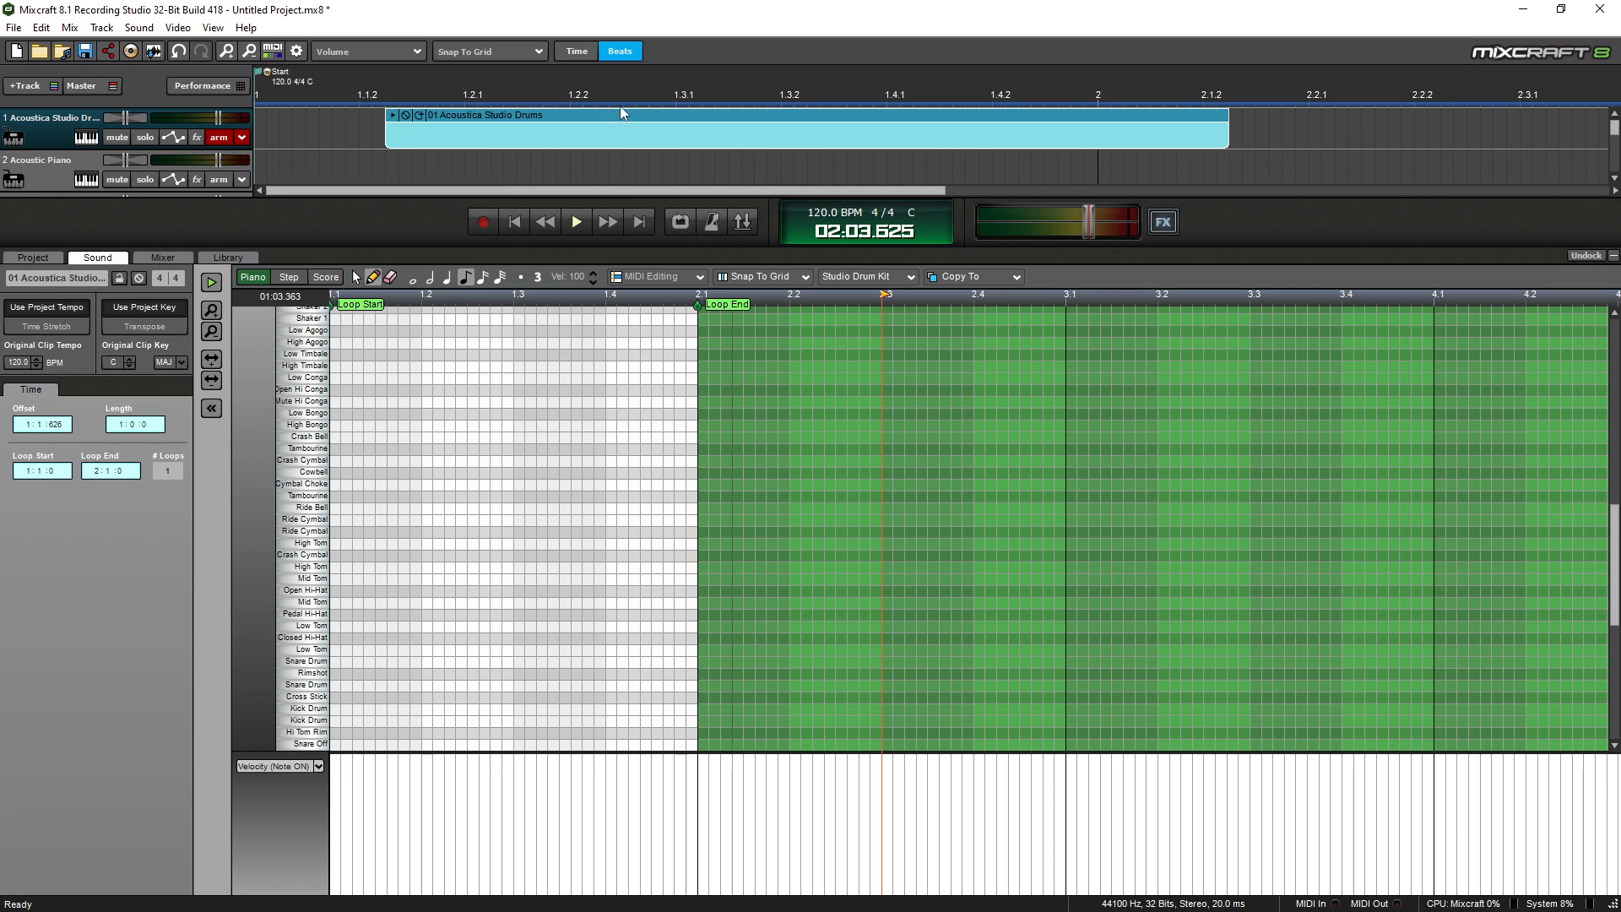
{"action": "left_click_drag", "start_coordinate": [620, 113], "coordinate": [485, 116]}
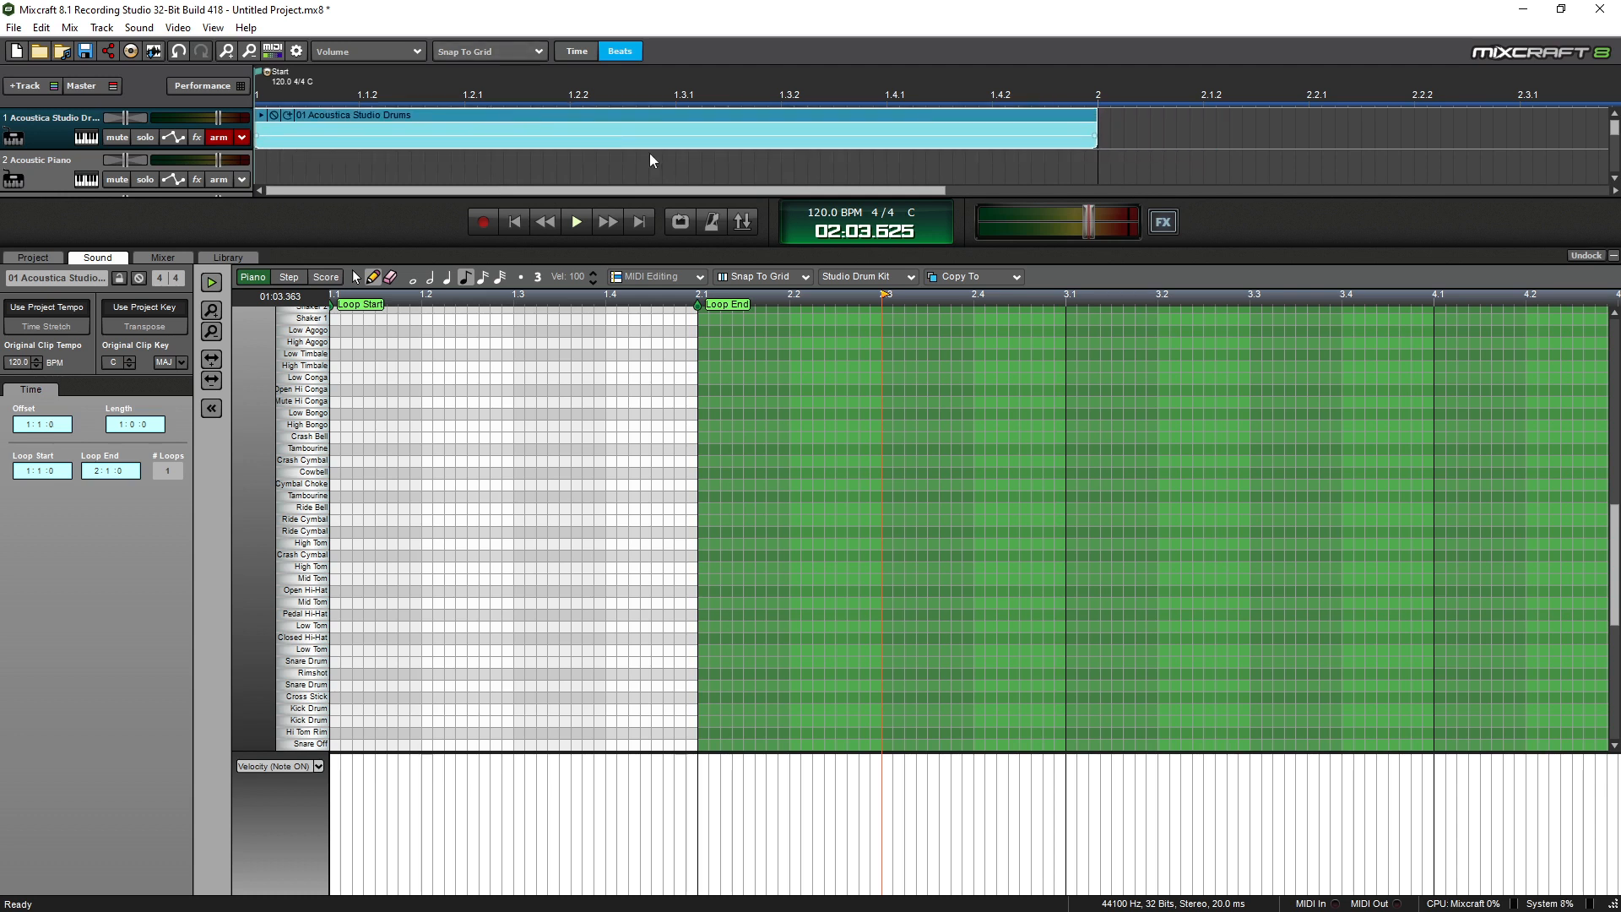
{"action": "scroll", "coordinate": [938, 142], "scroll_direction": "down", "scroll_amount": 3}
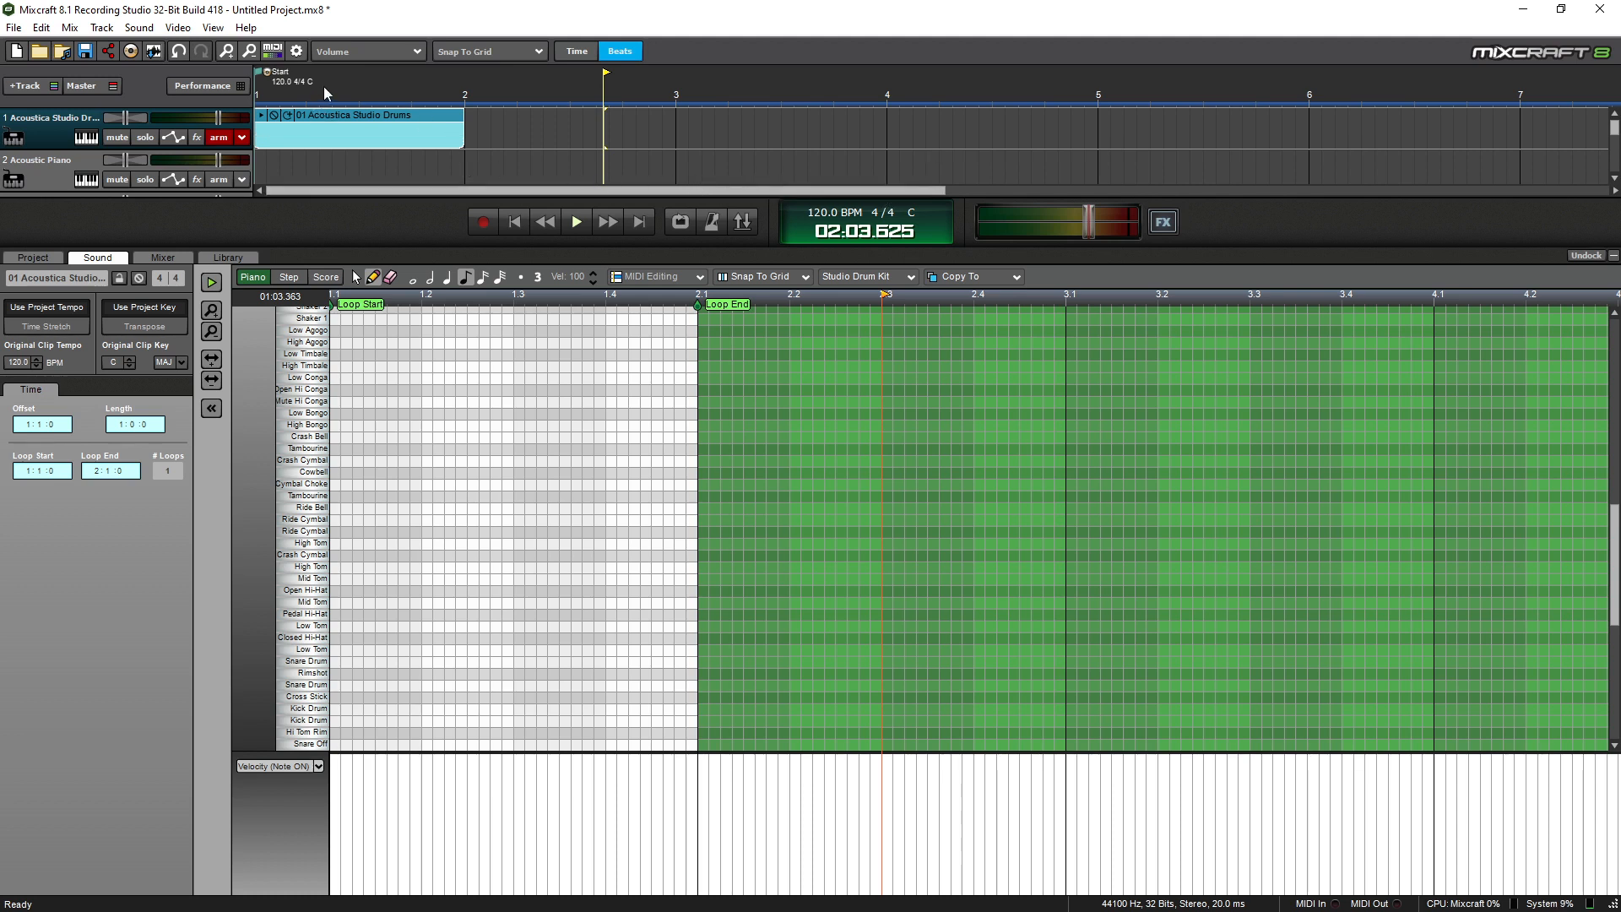
{"action": "key", "text": "Home"}
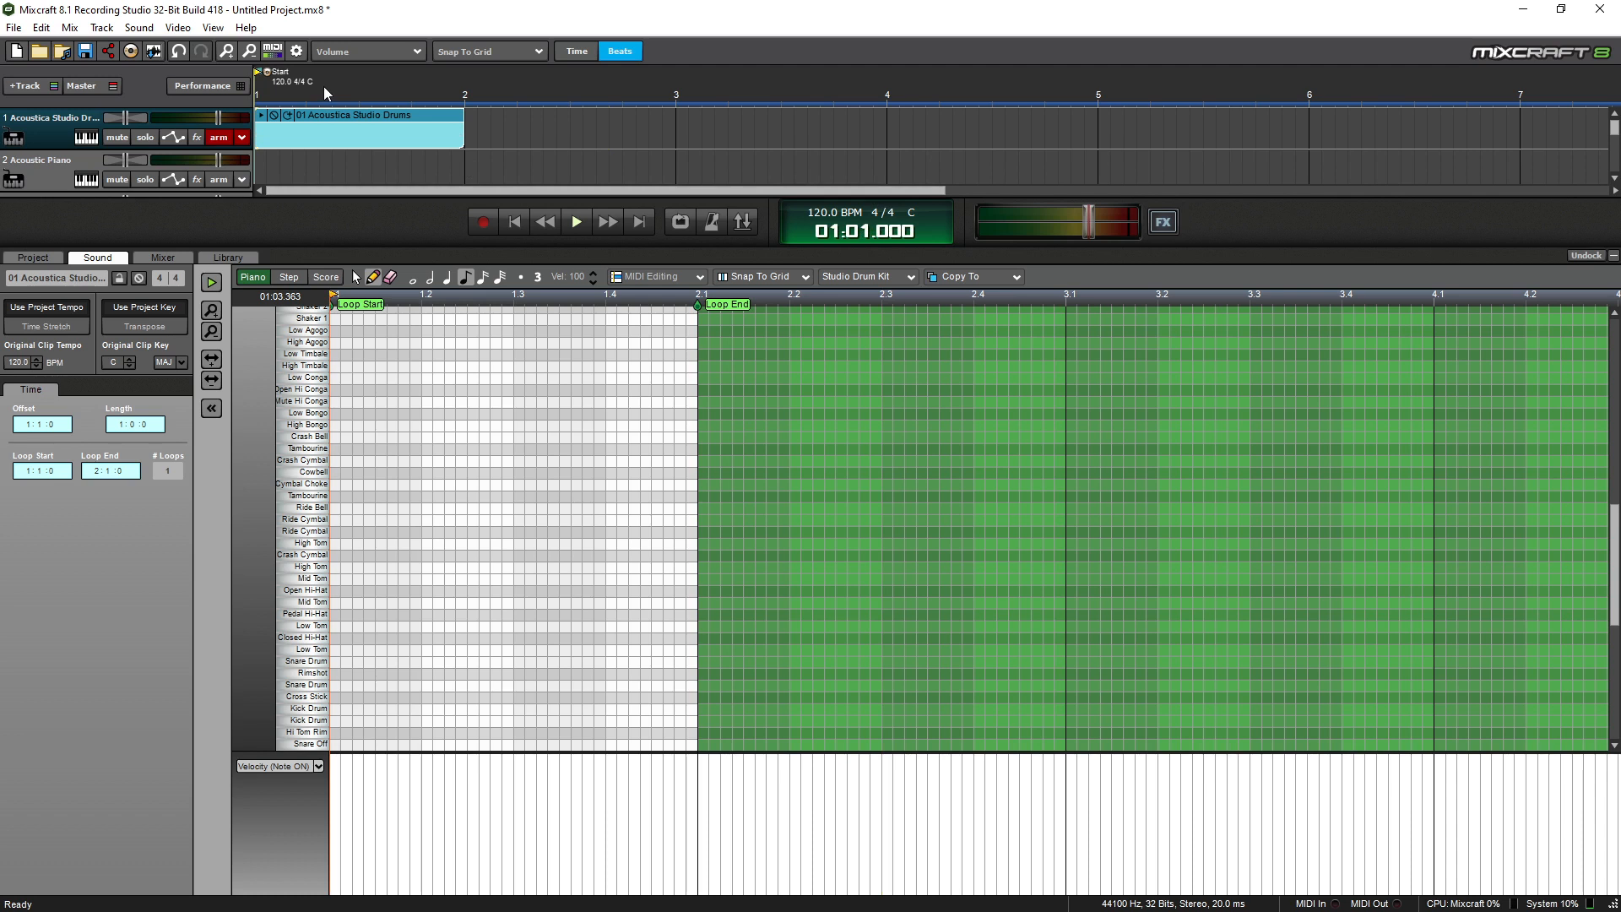
{"action": "key", "text": "space"}
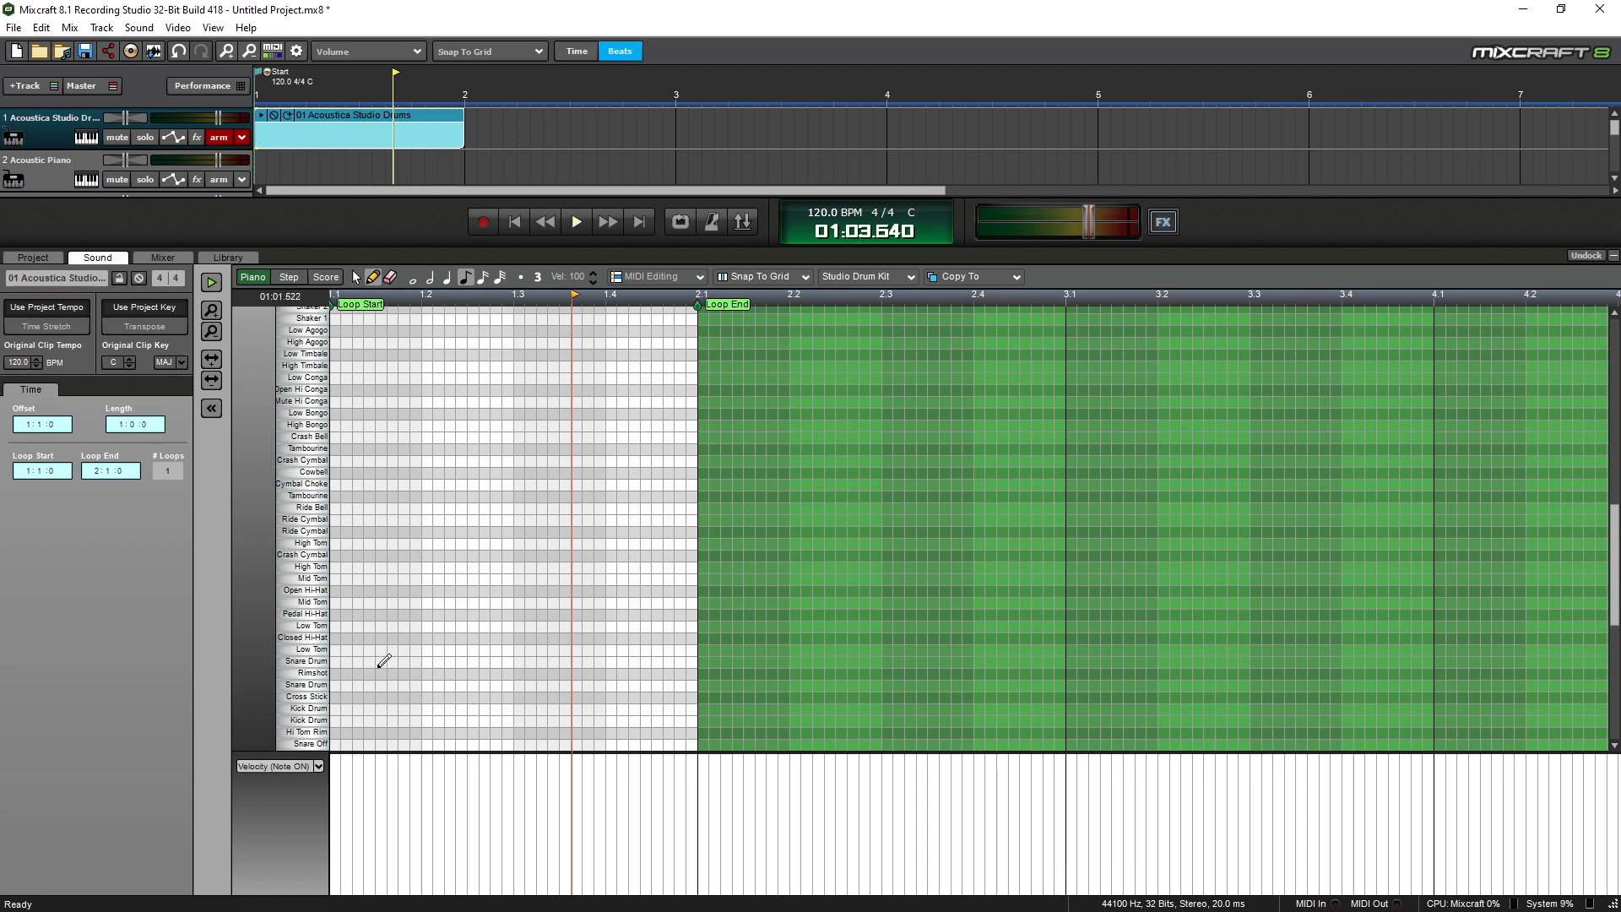
Draw Kick Drum notes at beats 1.1 and 1.3 and play the clip back.
{"action": "left_click", "coordinate": [342, 709]}
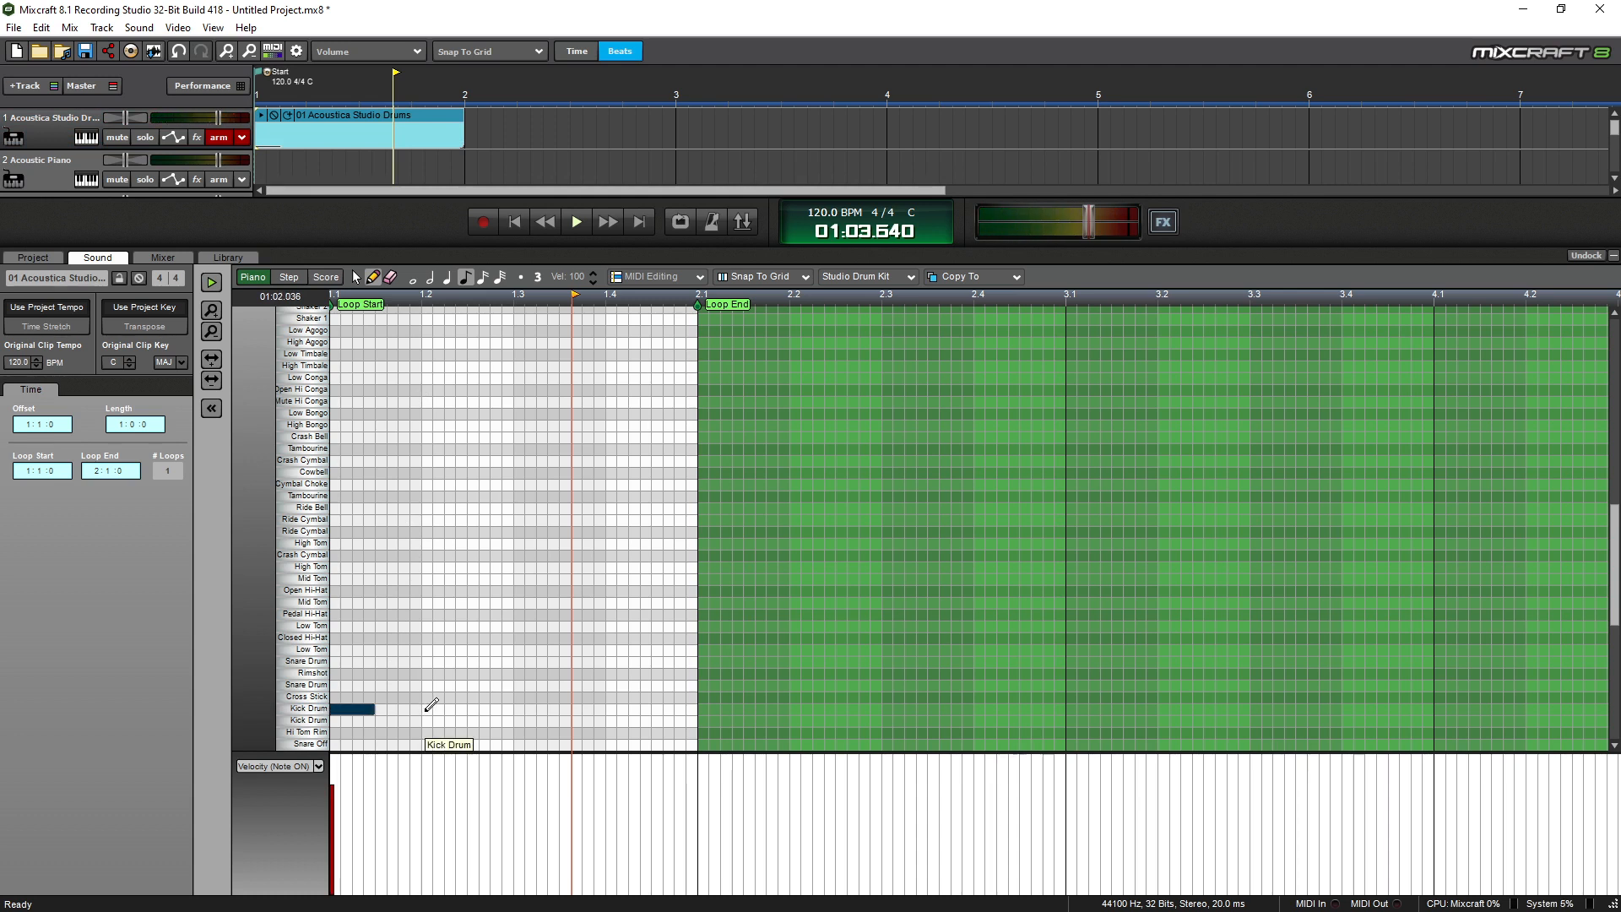
{"action": "left_click", "coordinate": [521, 708]}
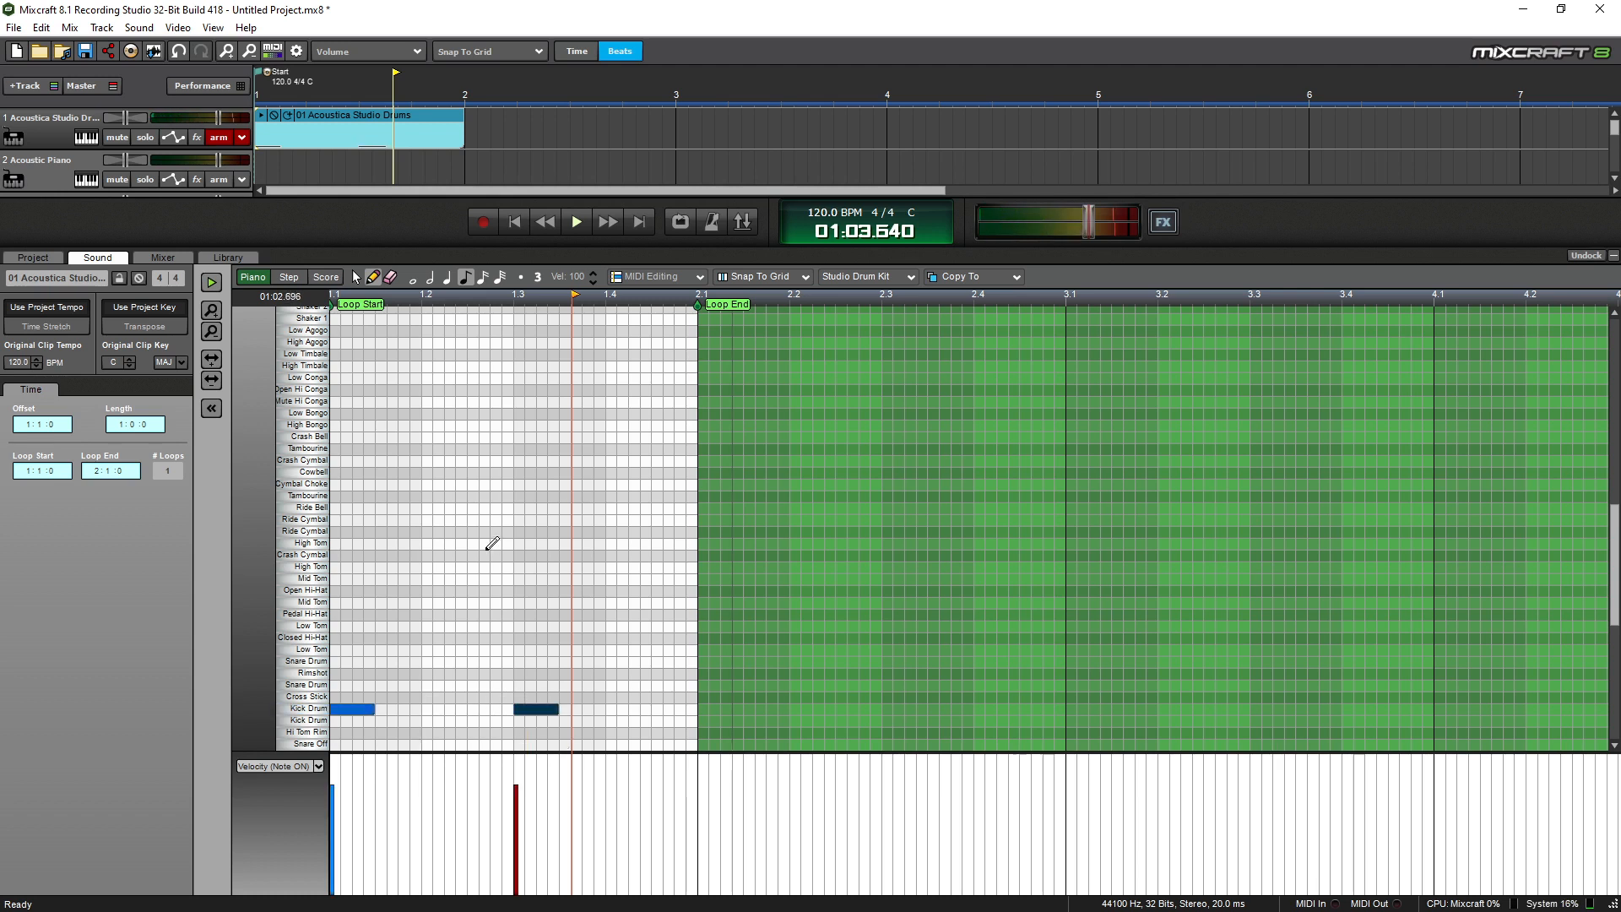
{"action": "left_click", "coordinate": [312, 96]}
{"action": "key", "text": "space"}
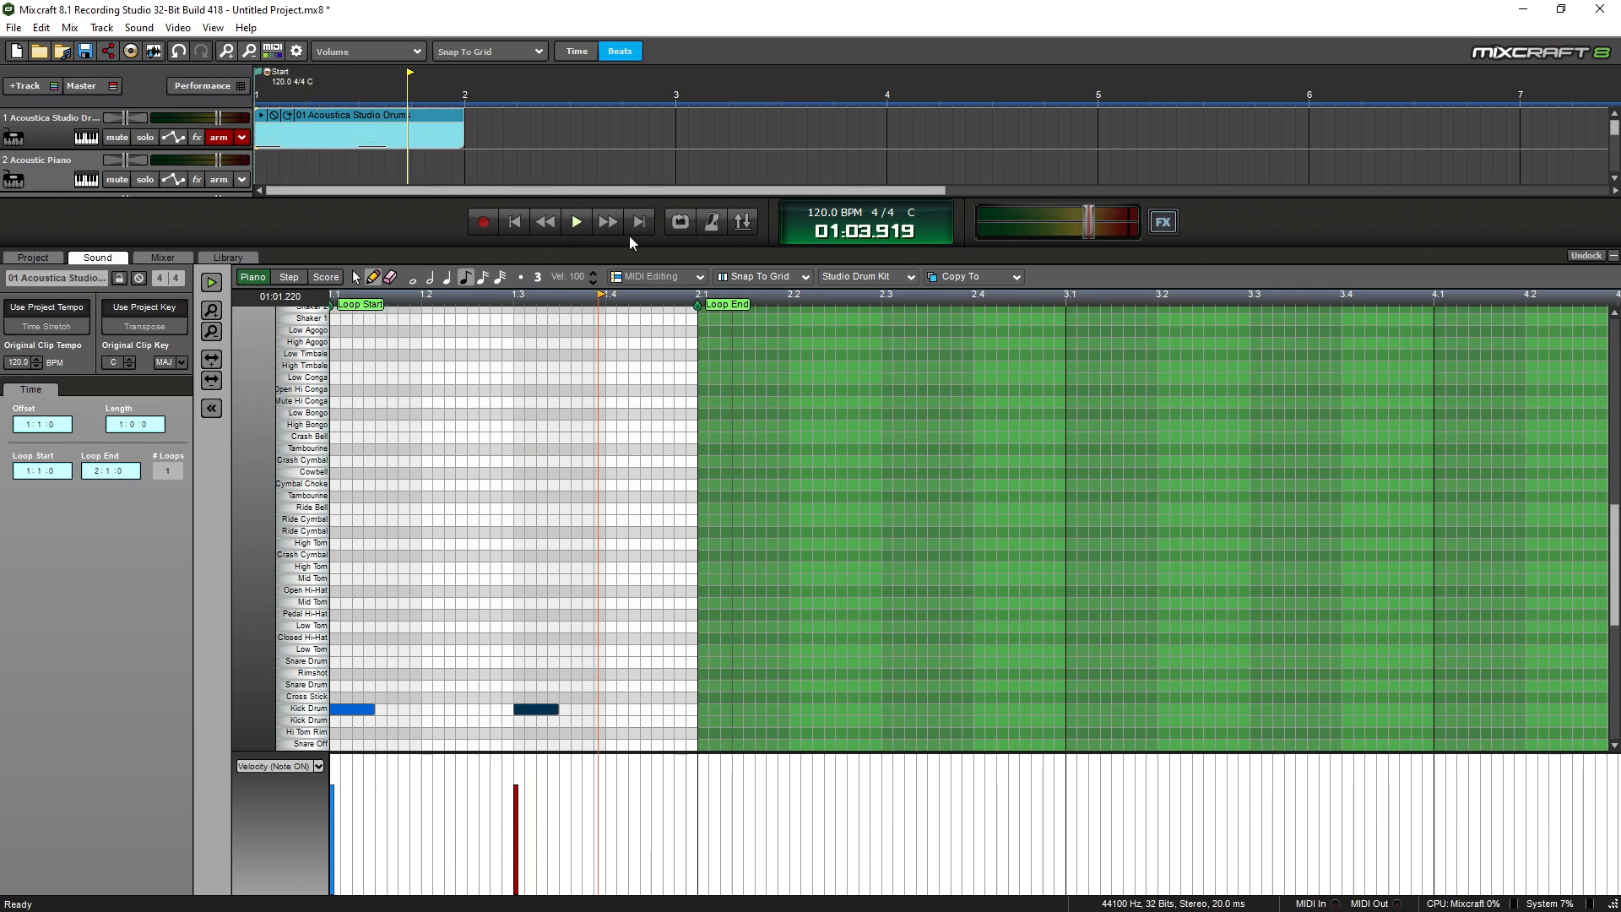
Turn on loop mode for the one-measure drum clip and play the kick pattern repeatedly.
{"action": "left_click", "coordinate": [681, 222]}
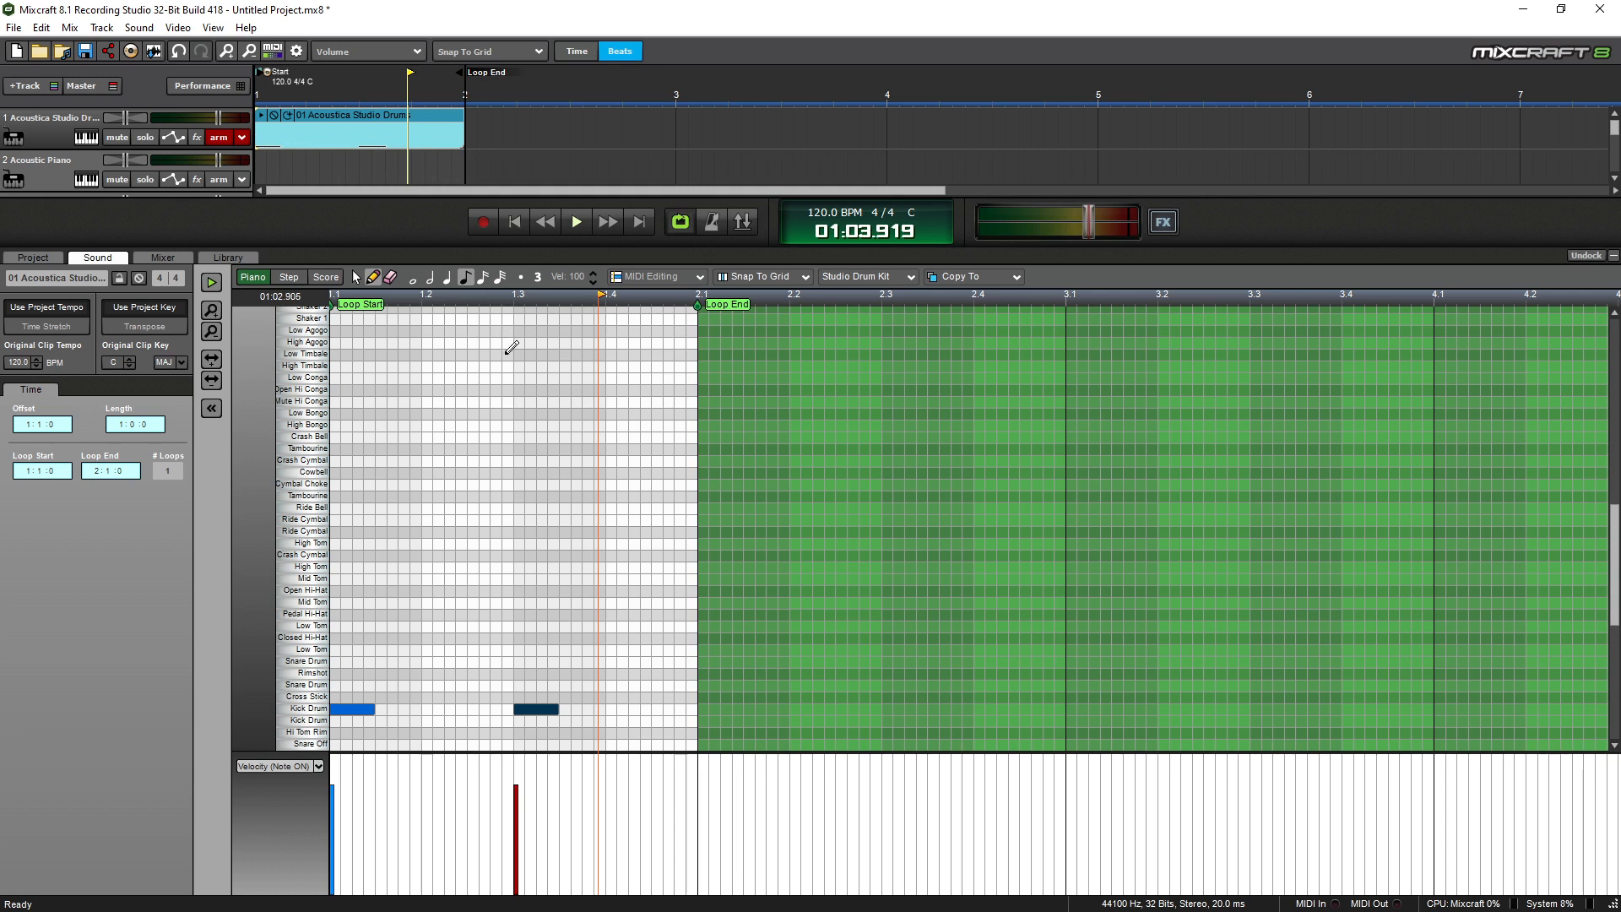
{"action": "key", "text": "space"}
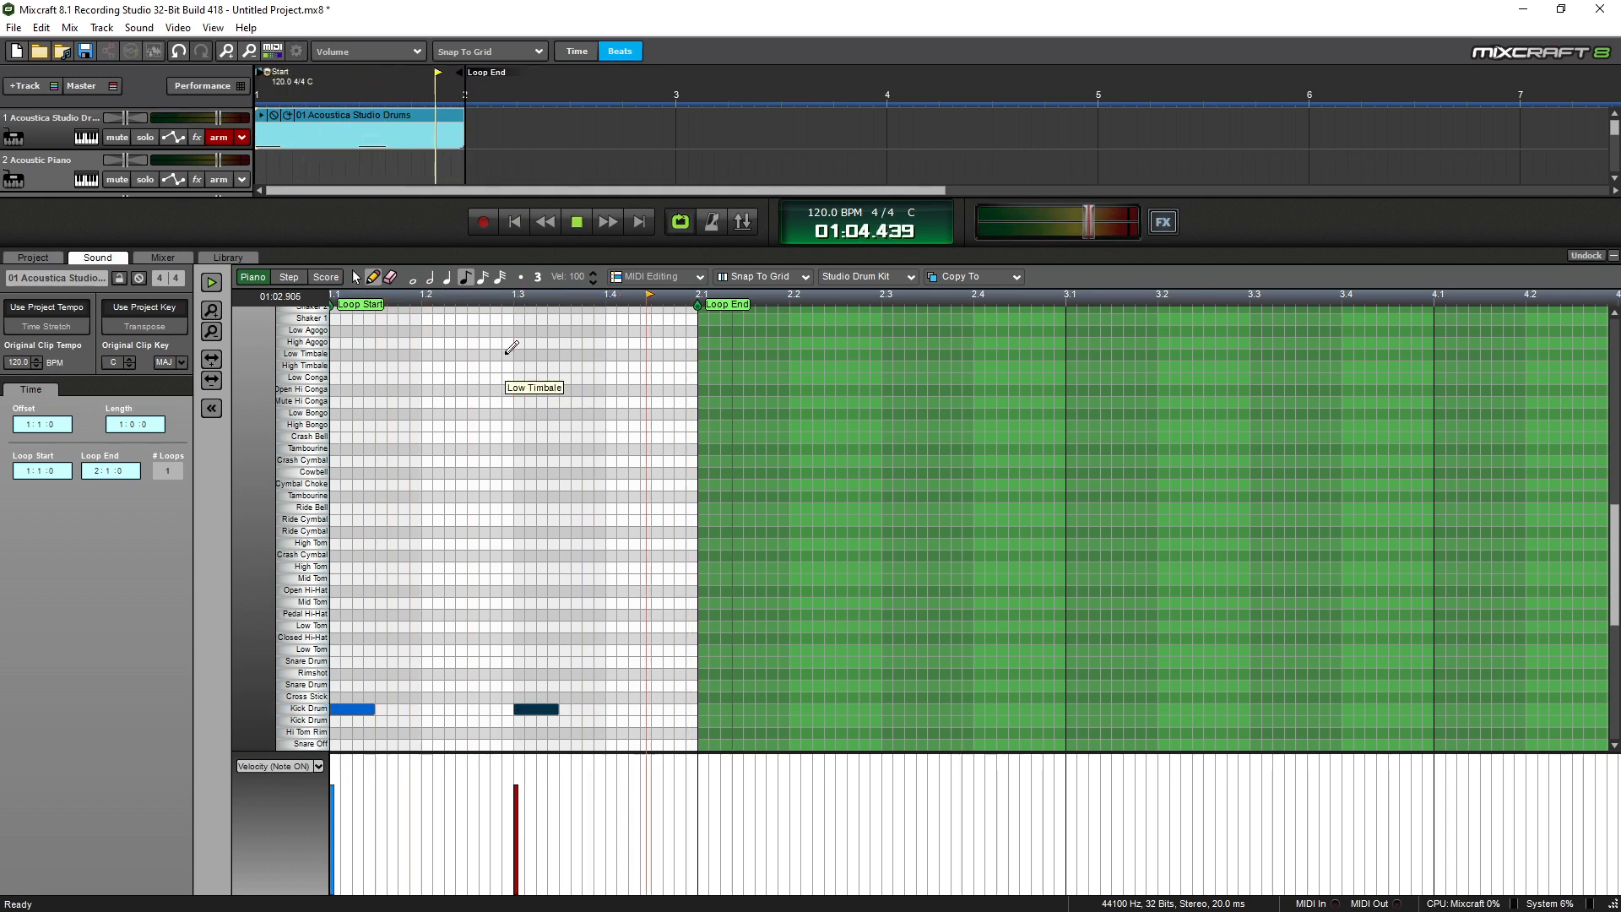
{"action": "key", "text": "space"}
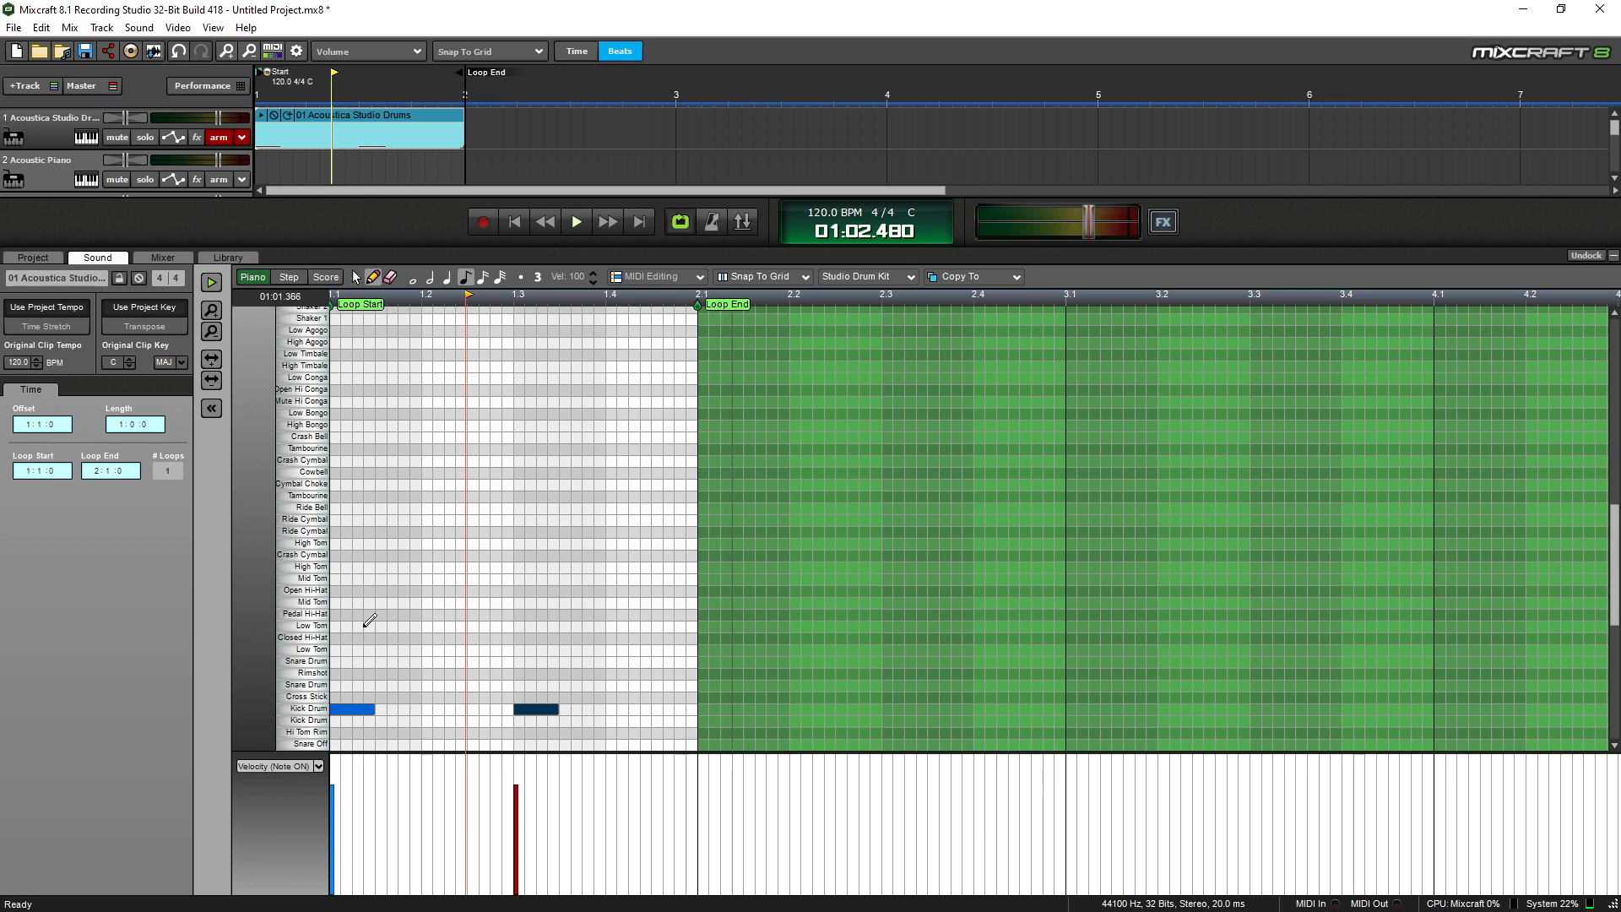
{"action": "key", "text": "space"}
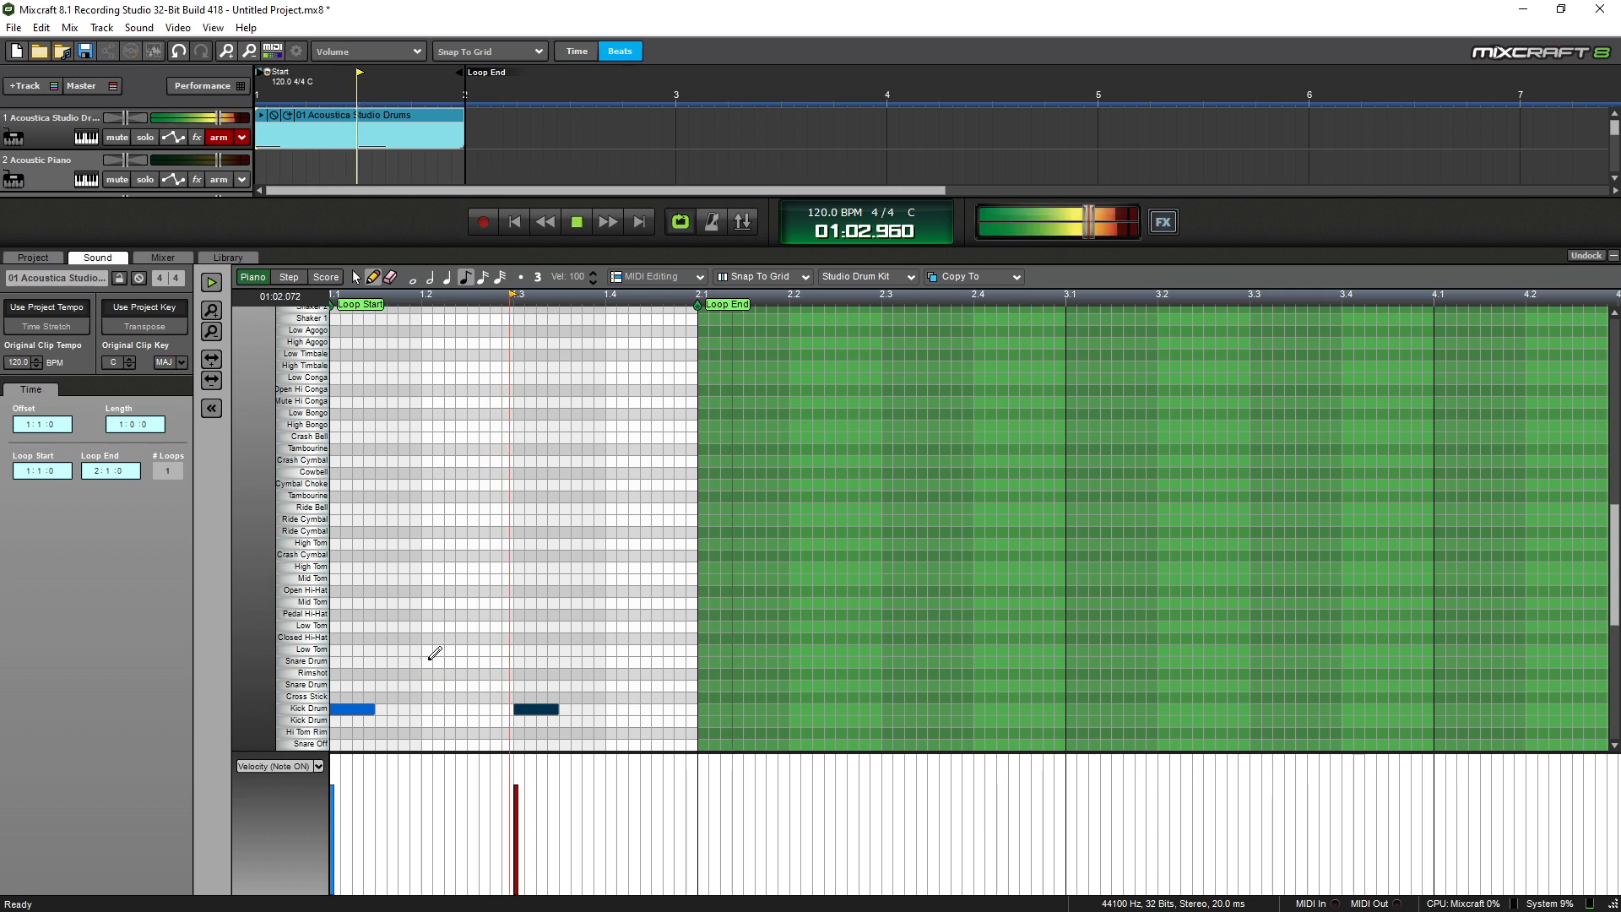
Draw Snare Drum notes at beats 1.2 and 1.4 and listen to them in the looping kick pattern.
{"action": "left_click", "coordinate": [427, 661]}
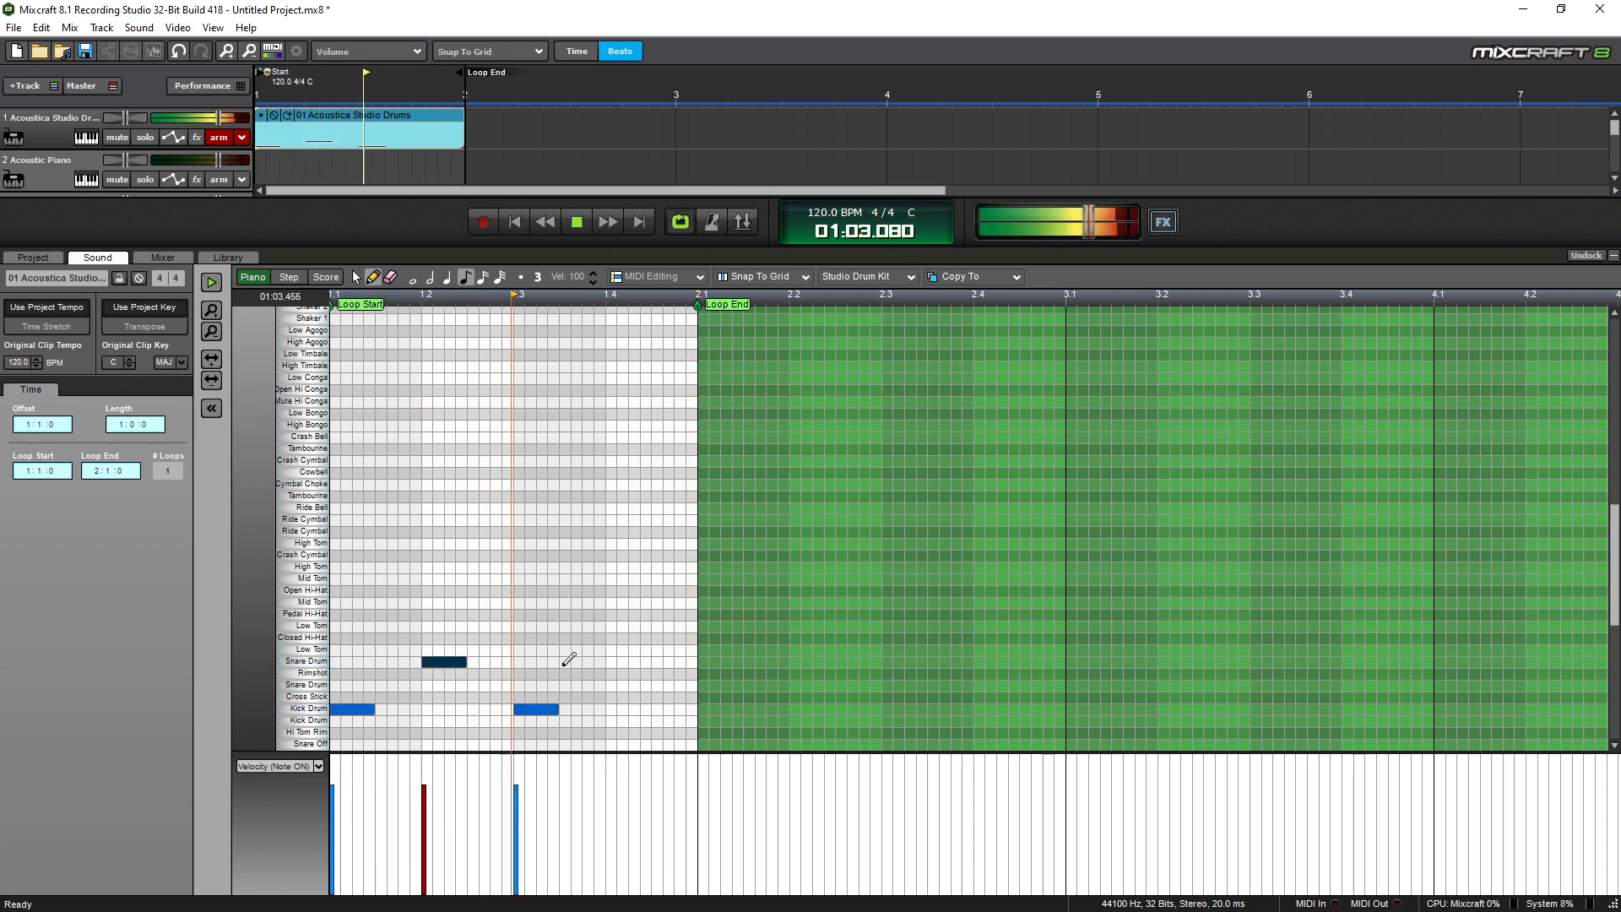
{"action": "left_click", "coordinate": [612, 662]}
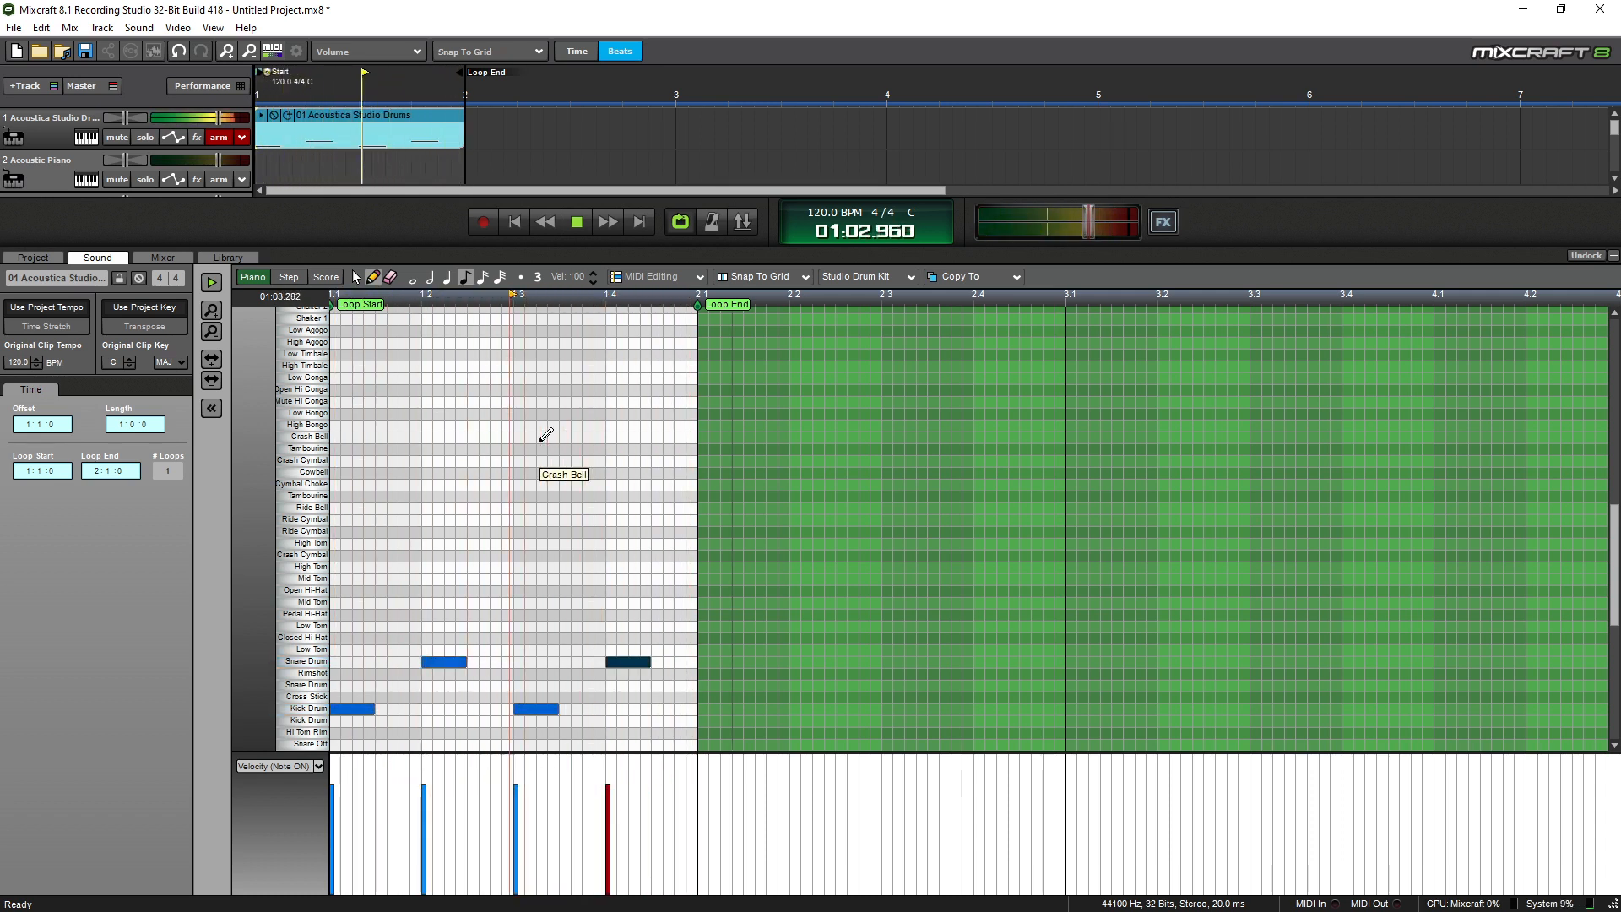
{"action": "key", "text": "space"}
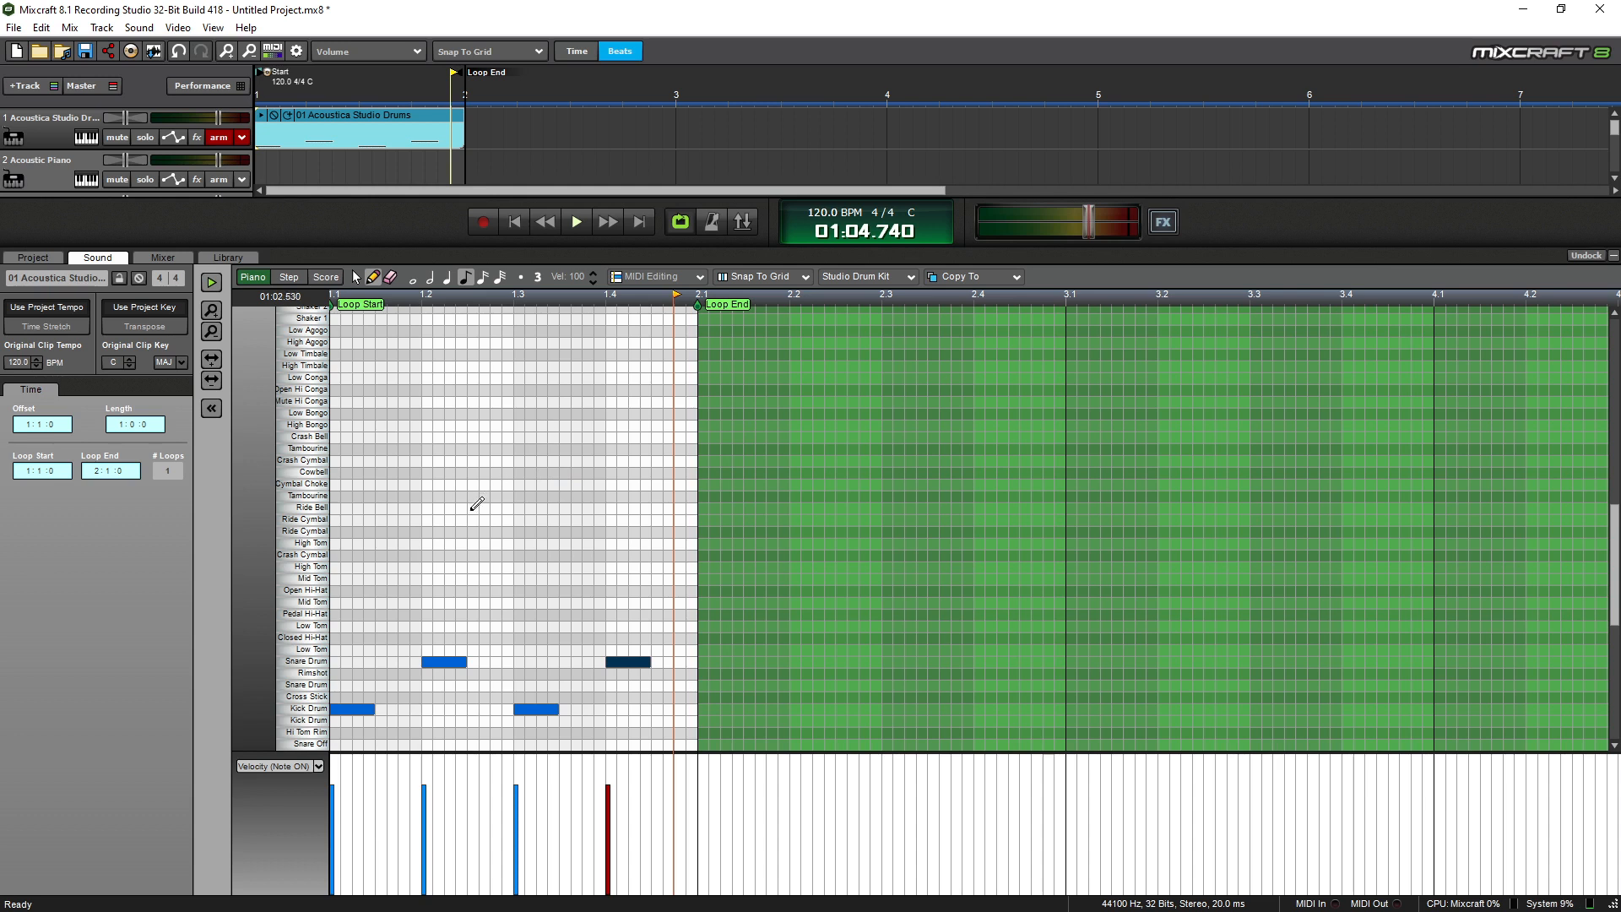
Draw consecutive eighth-note Closed Hi-Hat hits from beat 1.1 into beat 1.3 while the loop plays.
{"action": "key", "text": "space"}
{"action": "left_click", "coordinate": [347, 637]}
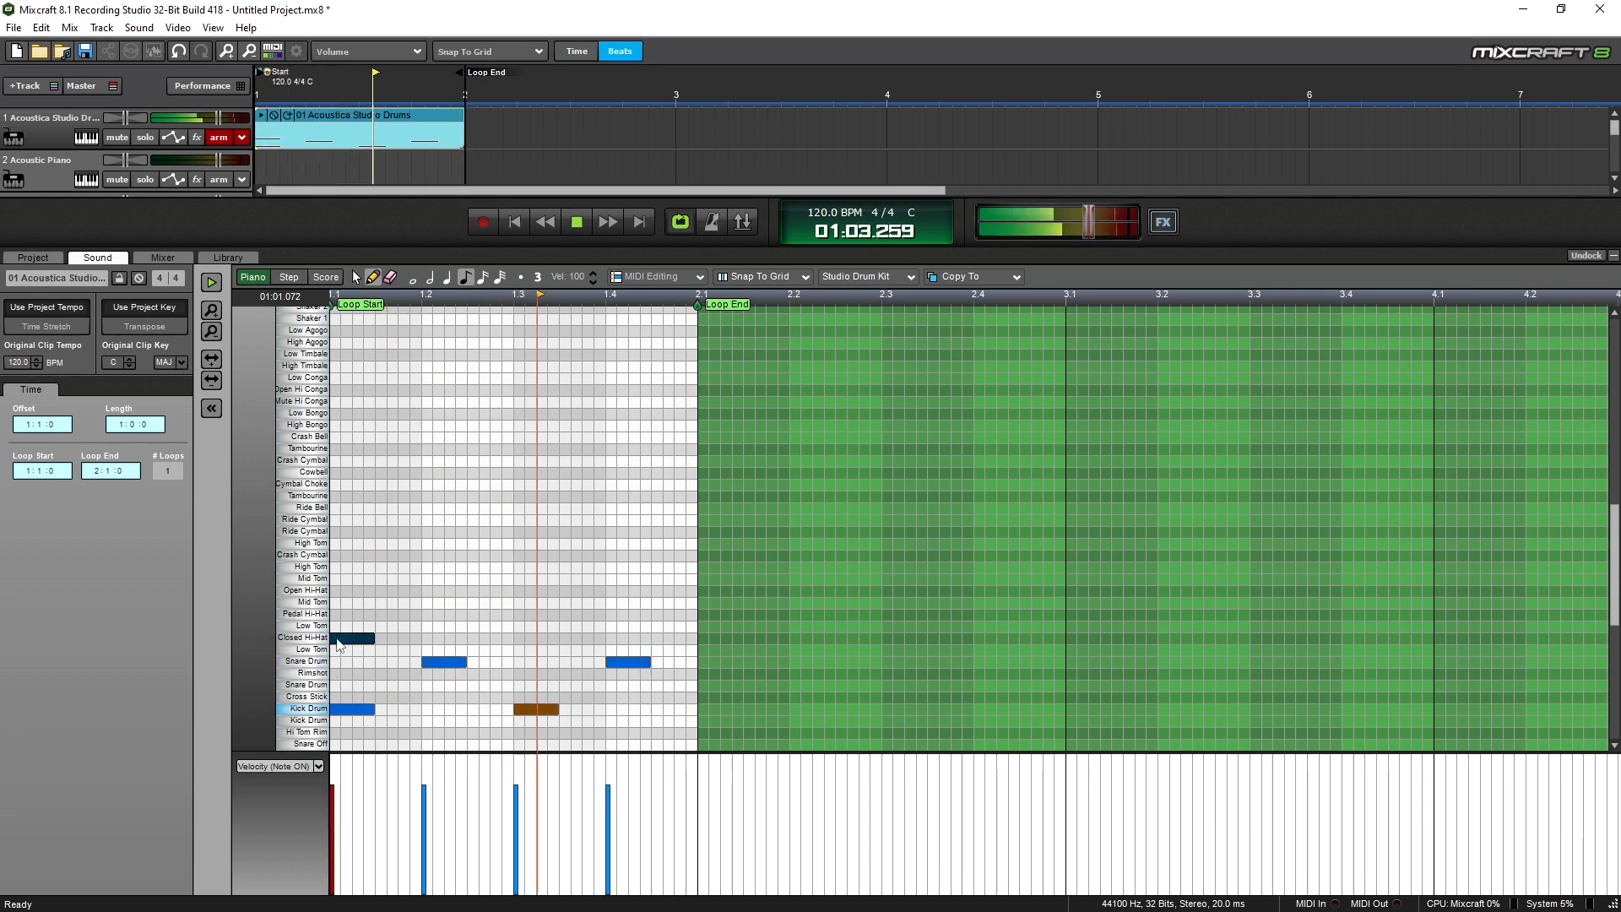
{"action": "left_click", "coordinate": [385, 639]}
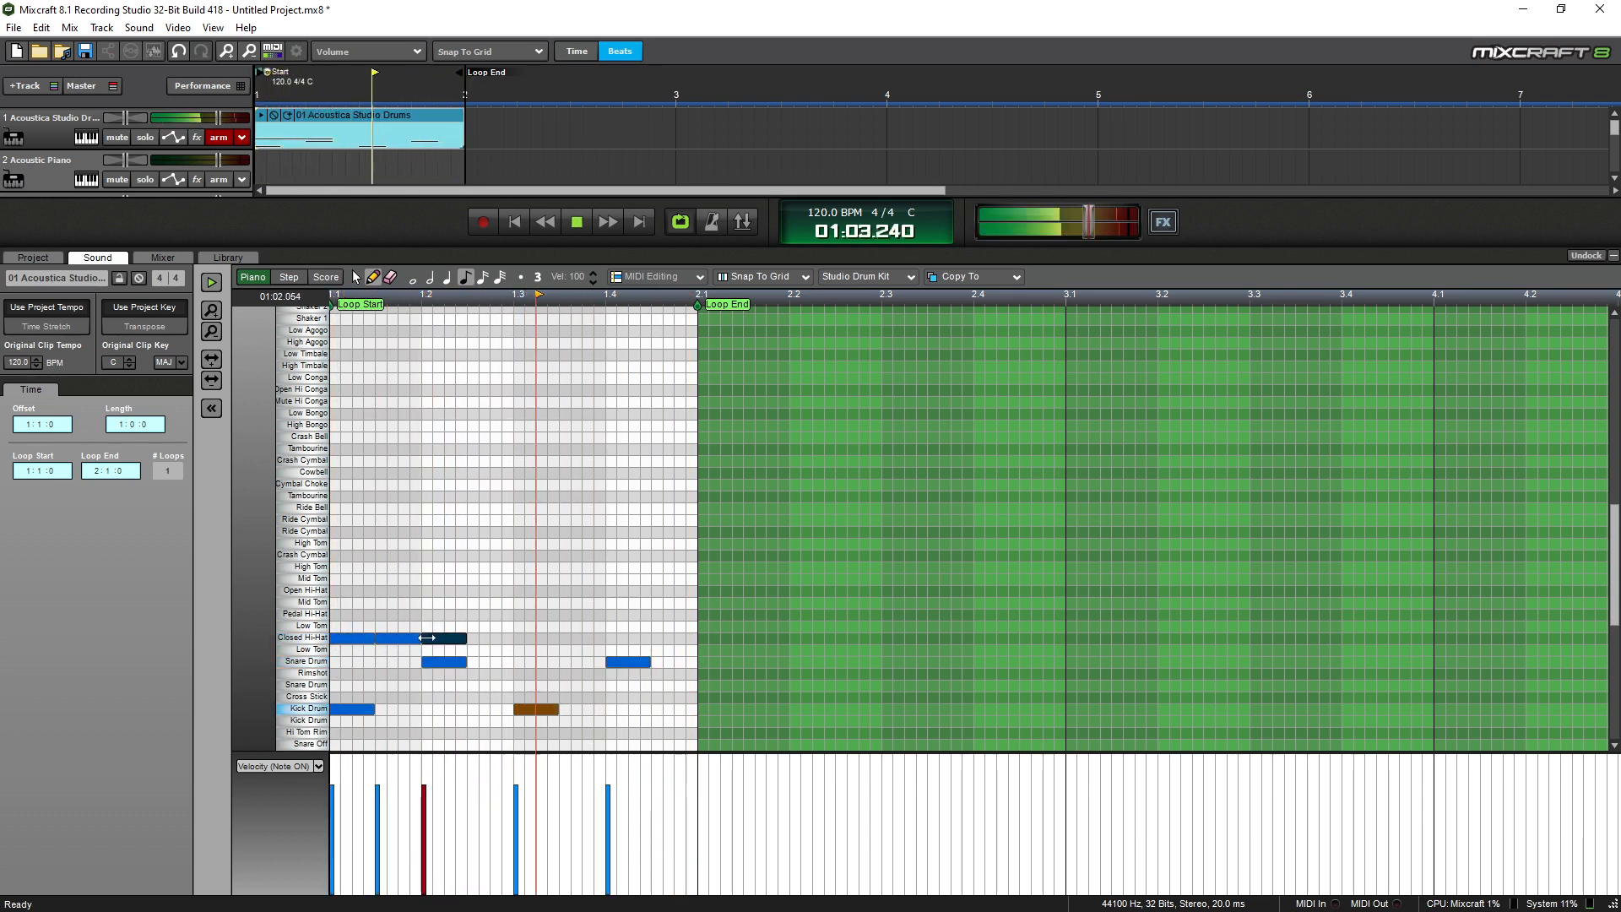
{"action": "left_click", "coordinate": [441, 638]}
{"action": "left_click", "coordinate": [488, 638]}
{"action": "left_click", "coordinate": [545, 637]}
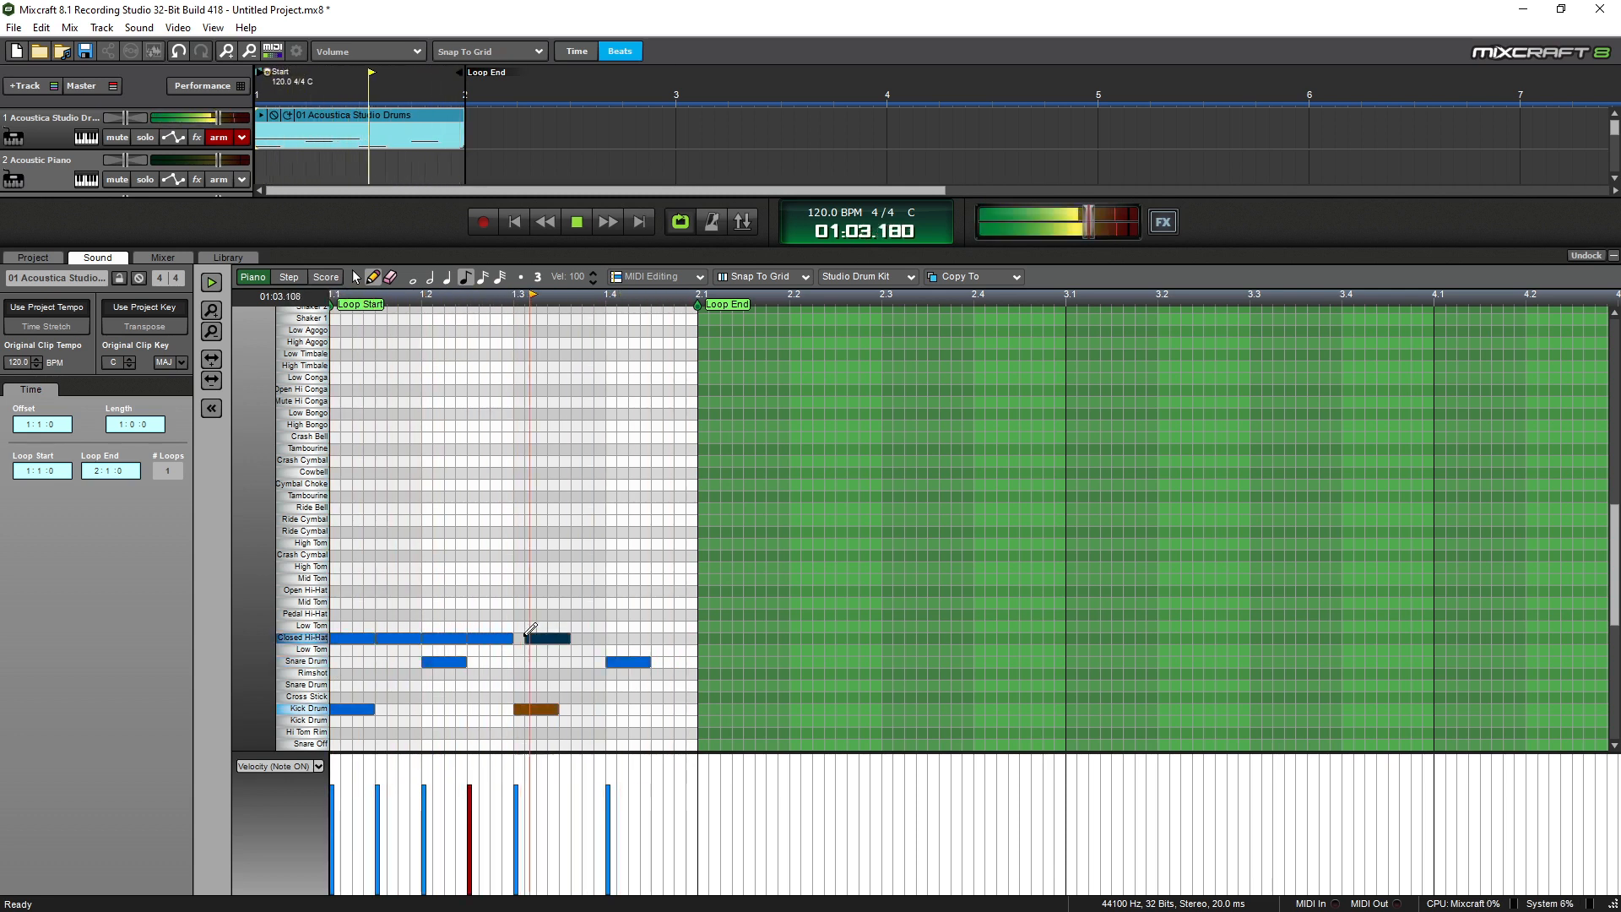
{"action": "key", "text": "space"}
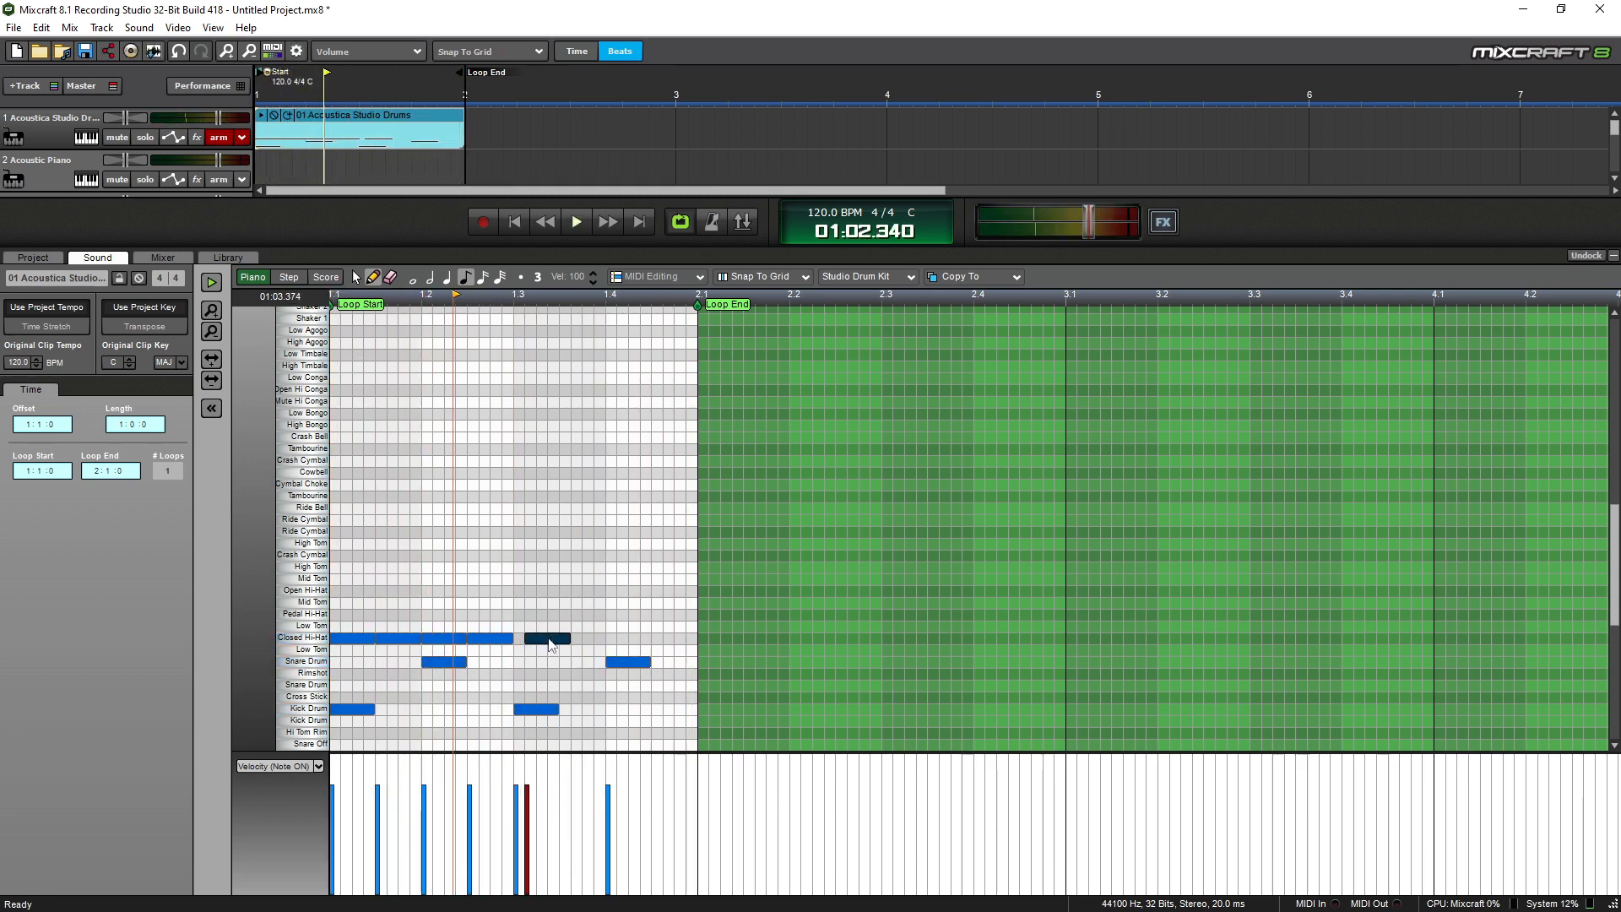
Complete the Closed Hi-Hat eighth notes without gaps from beat 1.3 to the end of the measure and play the loop.
{"action": "left_click_drag", "start_coordinate": [543, 644], "coordinate": [591, 638]}
{"action": "left_click", "coordinate": [614, 638]}
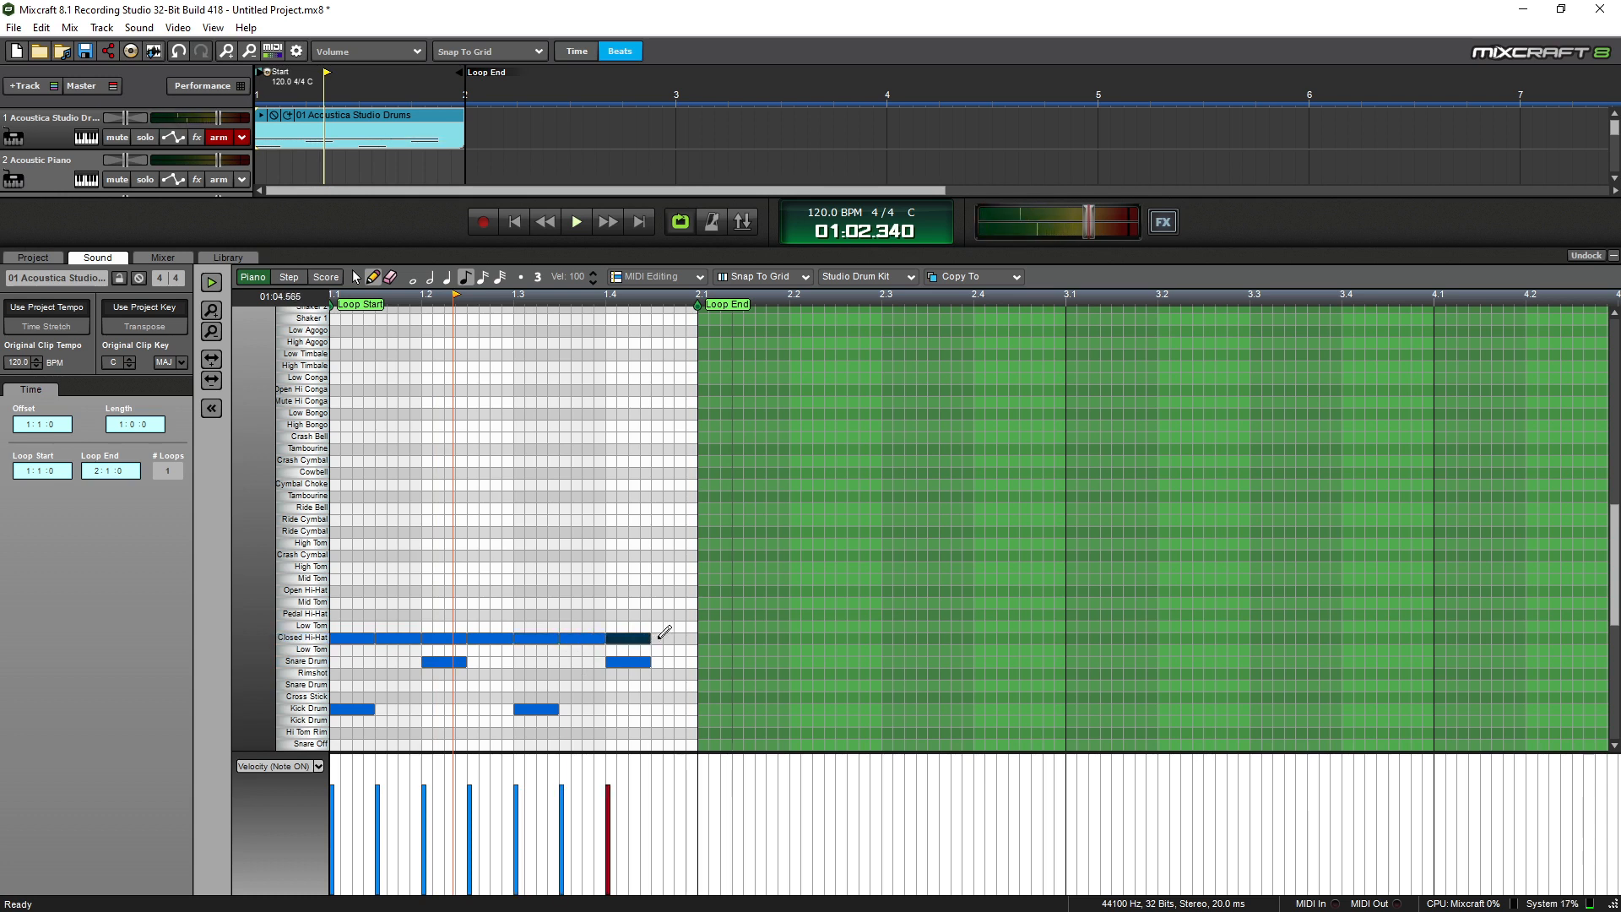
{"action": "left_click", "coordinate": [662, 637]}
{"action": "key", "text": "space"}
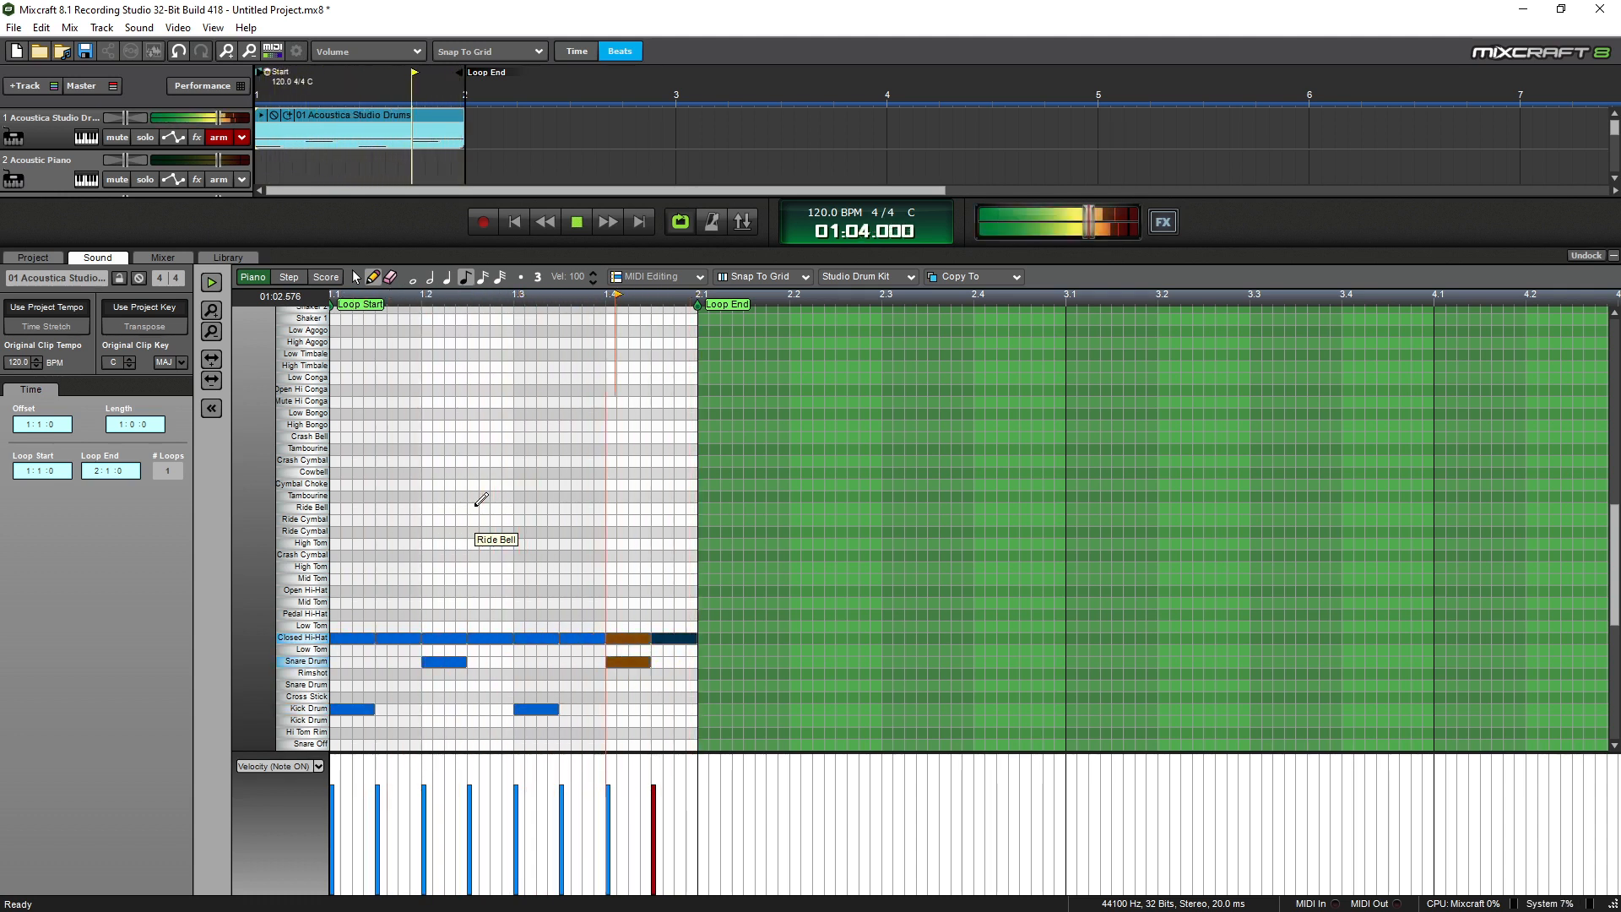
{"action": "key", "text": "space"}
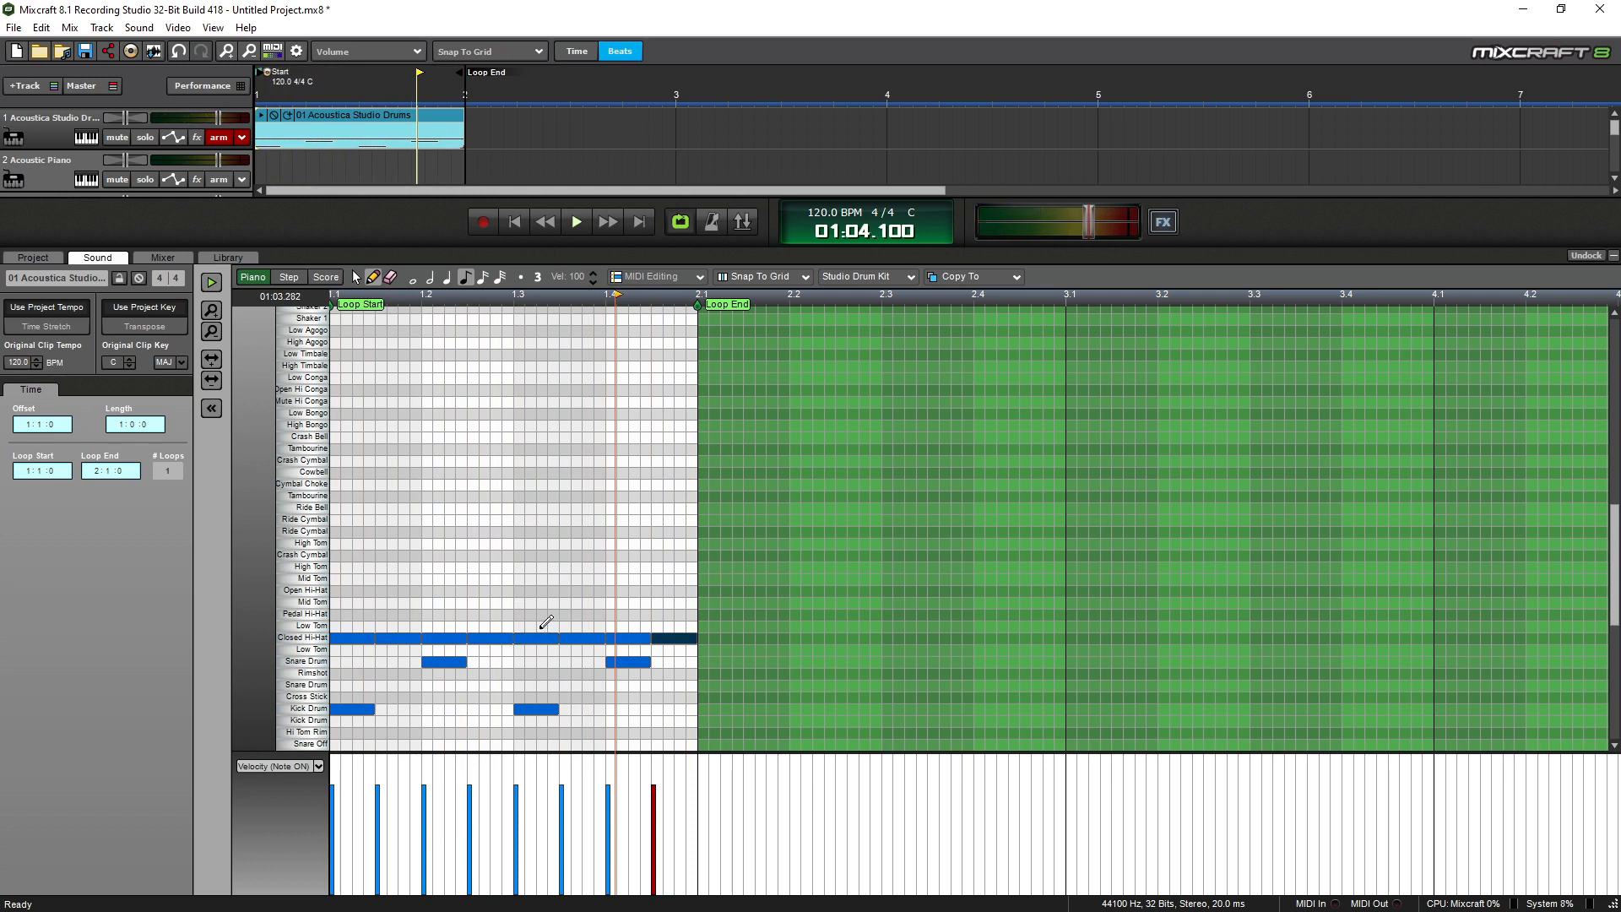
Try splitting the Closed Hi-Hat note at beat 1.3 into two sixteenth notes and play the loop.
{"action": "left_click_drag", "start_coordinate": [554, 637], "coordinate": [535, 637]}
{"action": "left_click", "coordinate": [543, 638]}
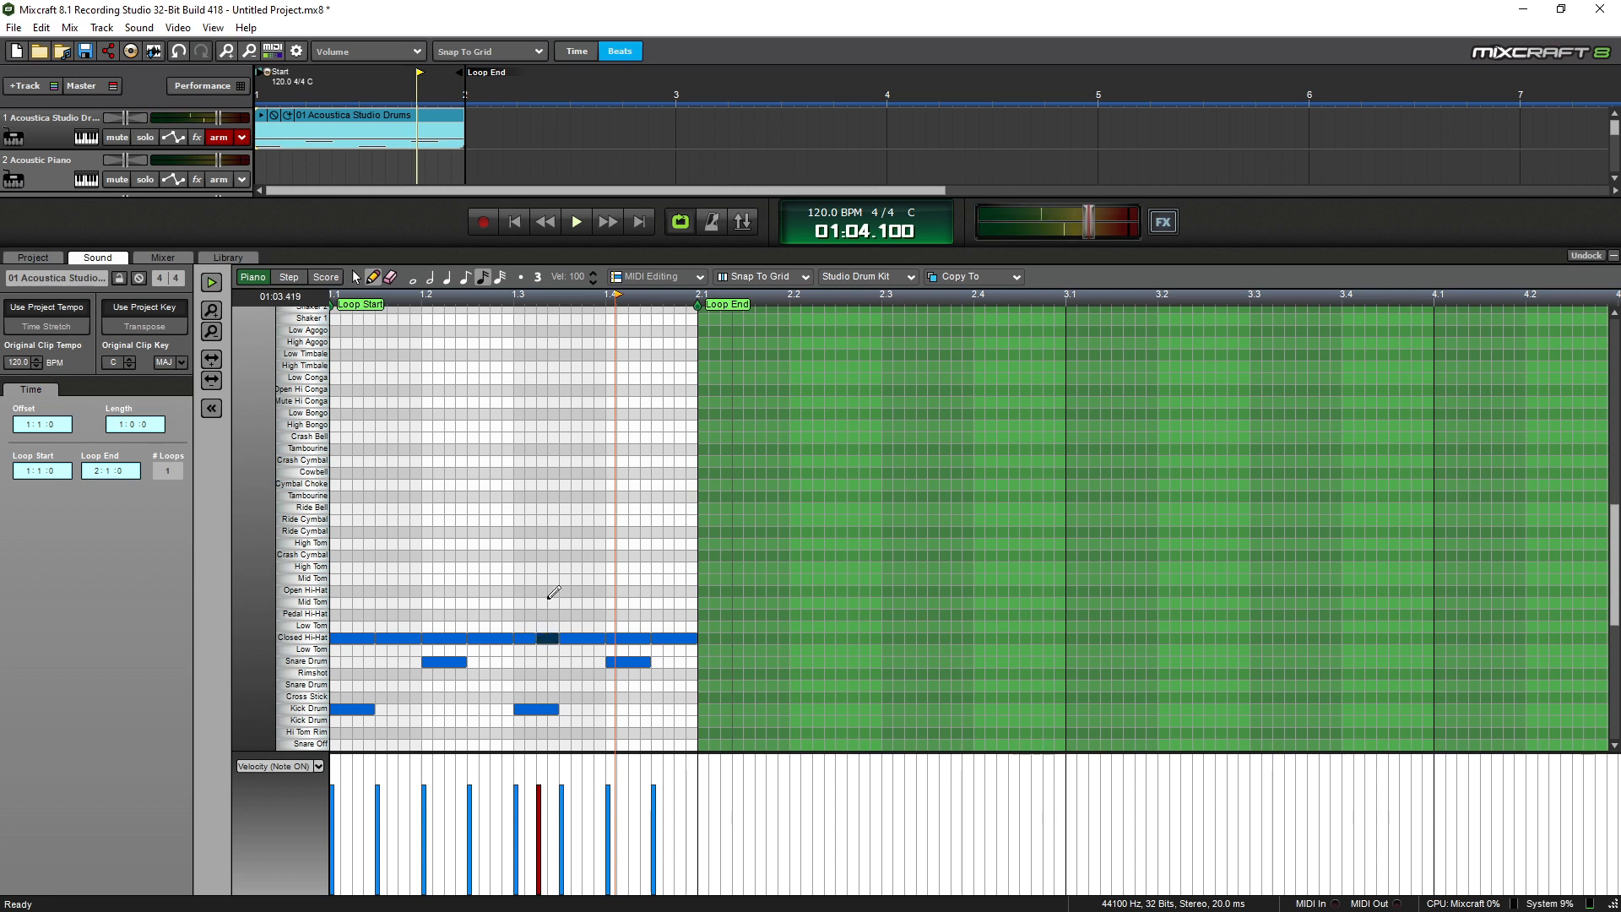
{"action": "key", "text": "space"}
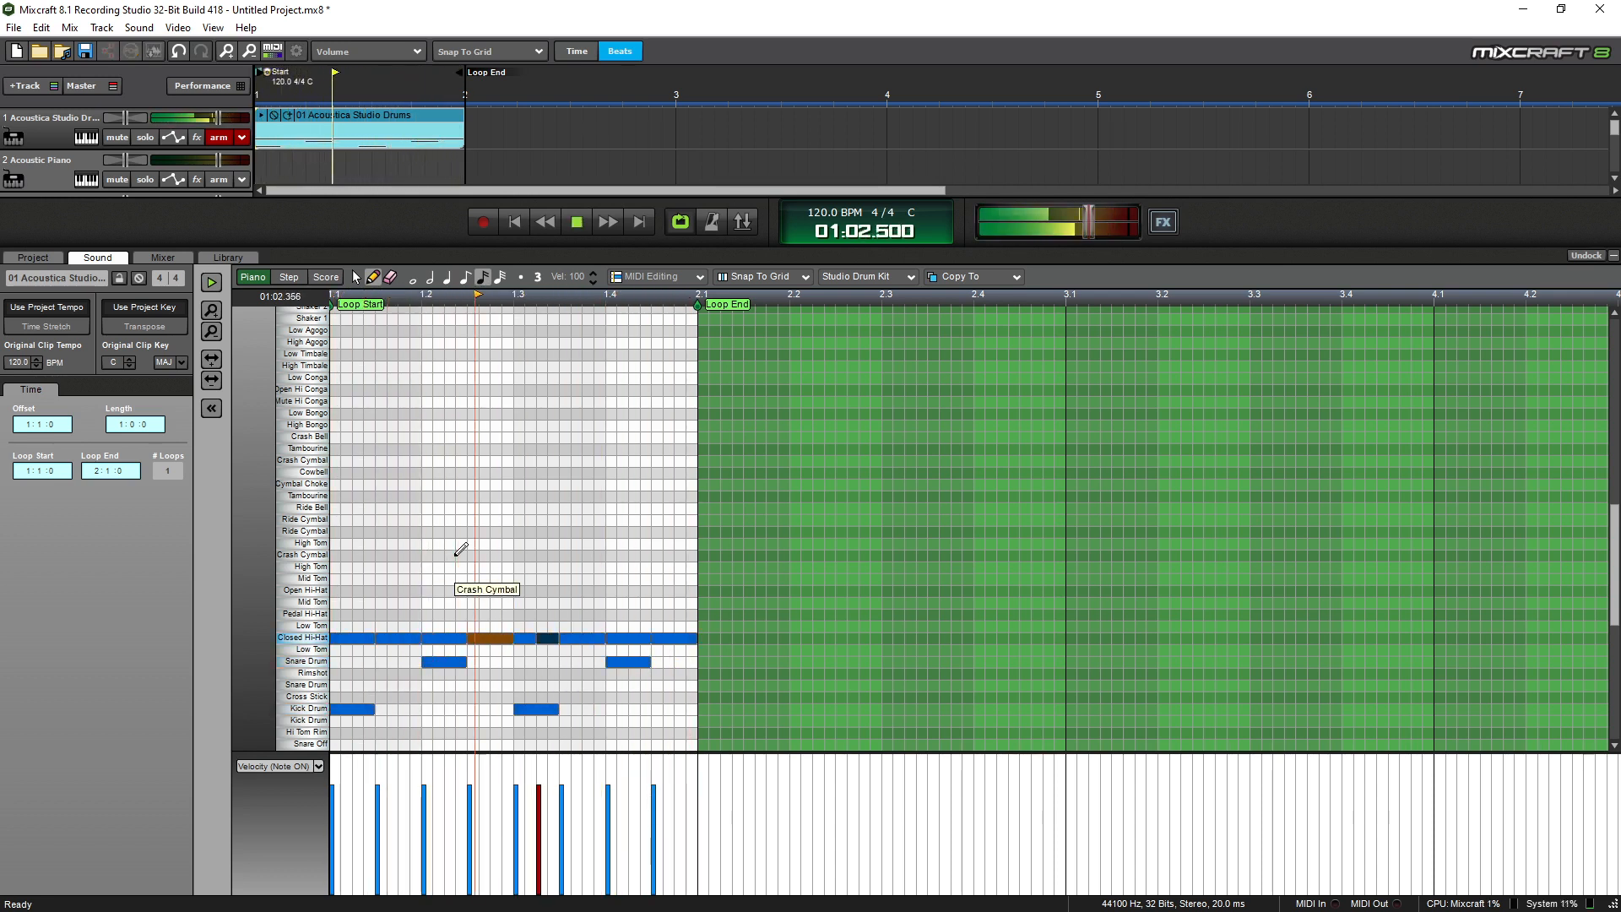
{"action": "key", "text": "space"}
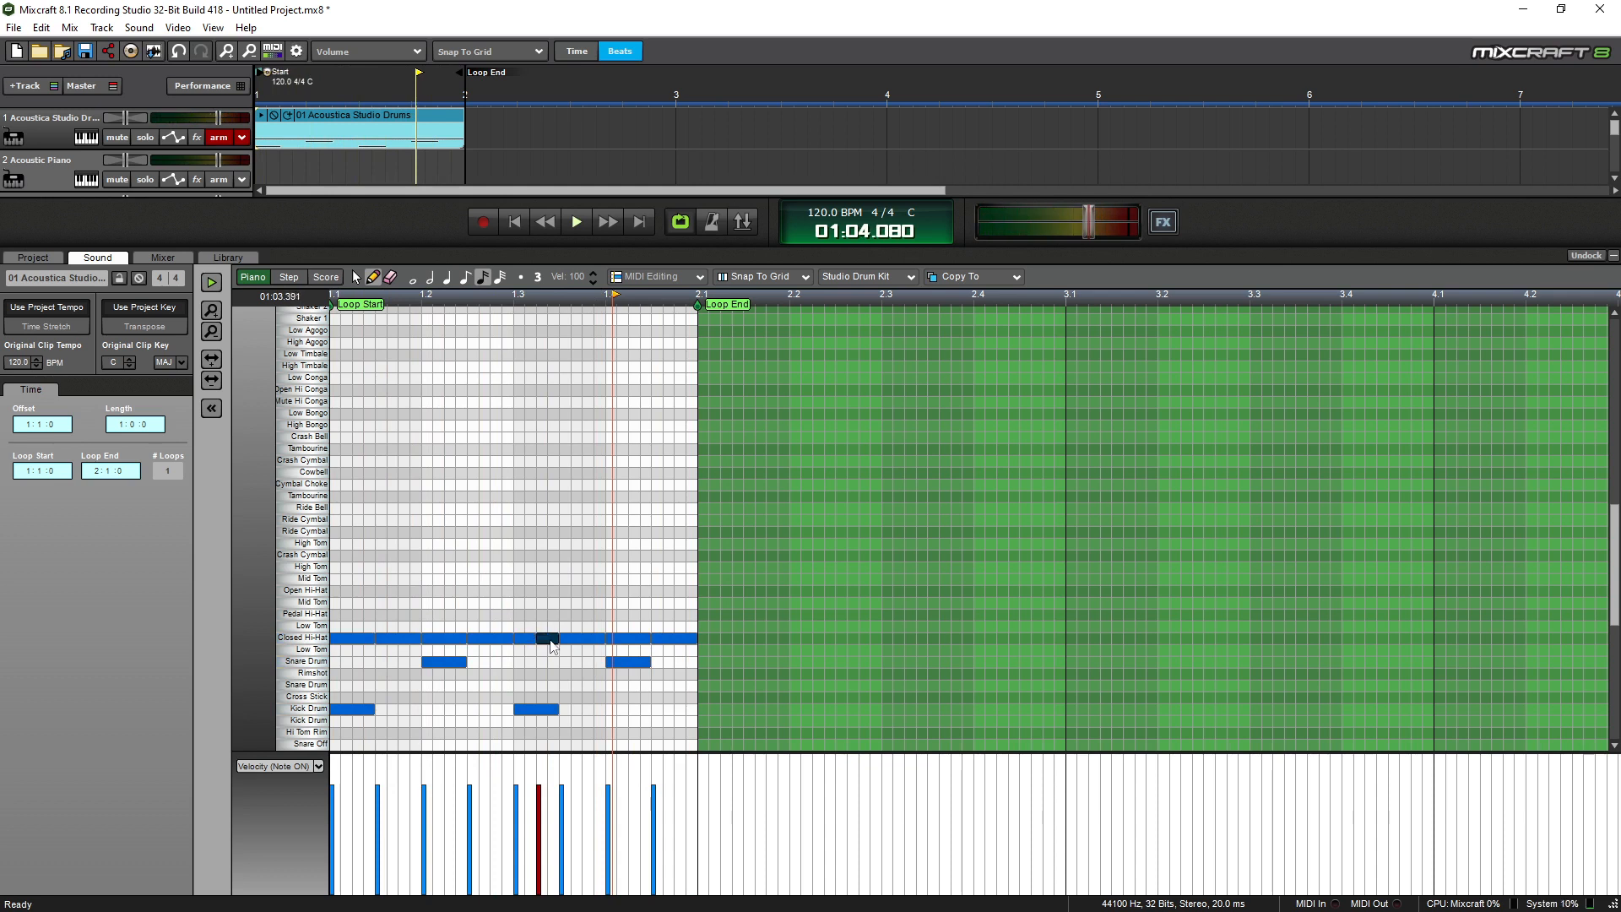
Restore the eighth-note Closed Hi-Hat at beat 1.3, split the one just before beat 1.4 into two sixteenths, and play the loop.
{"action": "mouse_move", "coordinate": [550, 640]}
{"action": "left_mouse_down"}
{"action": "mouse_move", "coordinate": [579, 639]}
{"action": "mouse_move", "coordinate": [544, 640]}
{"action": "mouse_move", "coordinate": [559, 640]}
{"action": "left_mouse_up"}
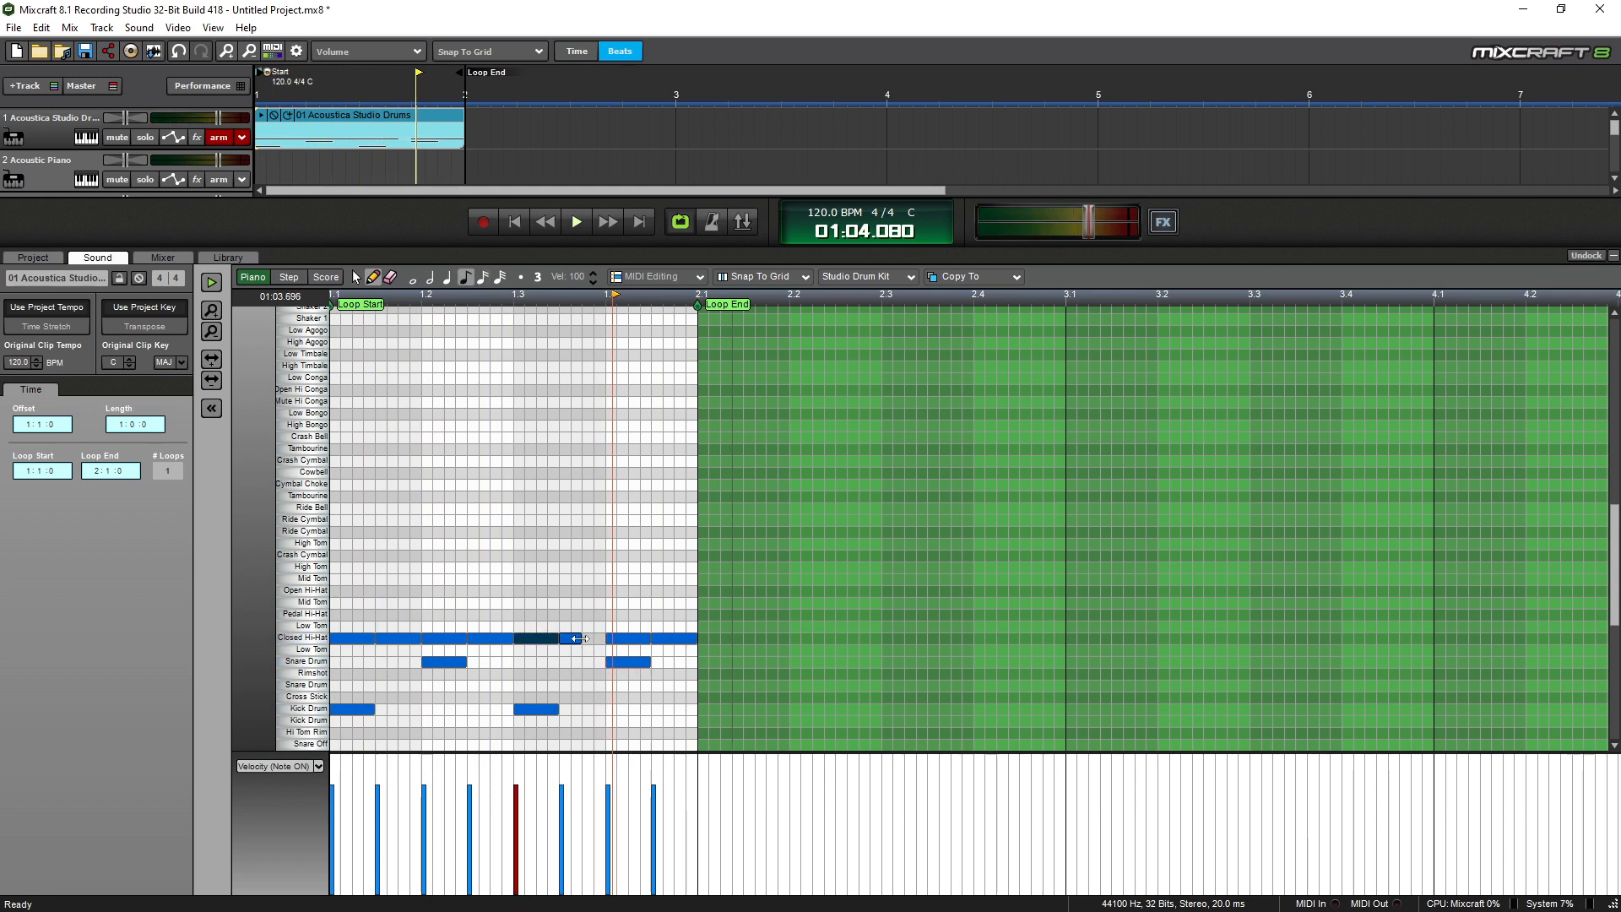
{"action": "left_click", "coordinate": [591, 638]}
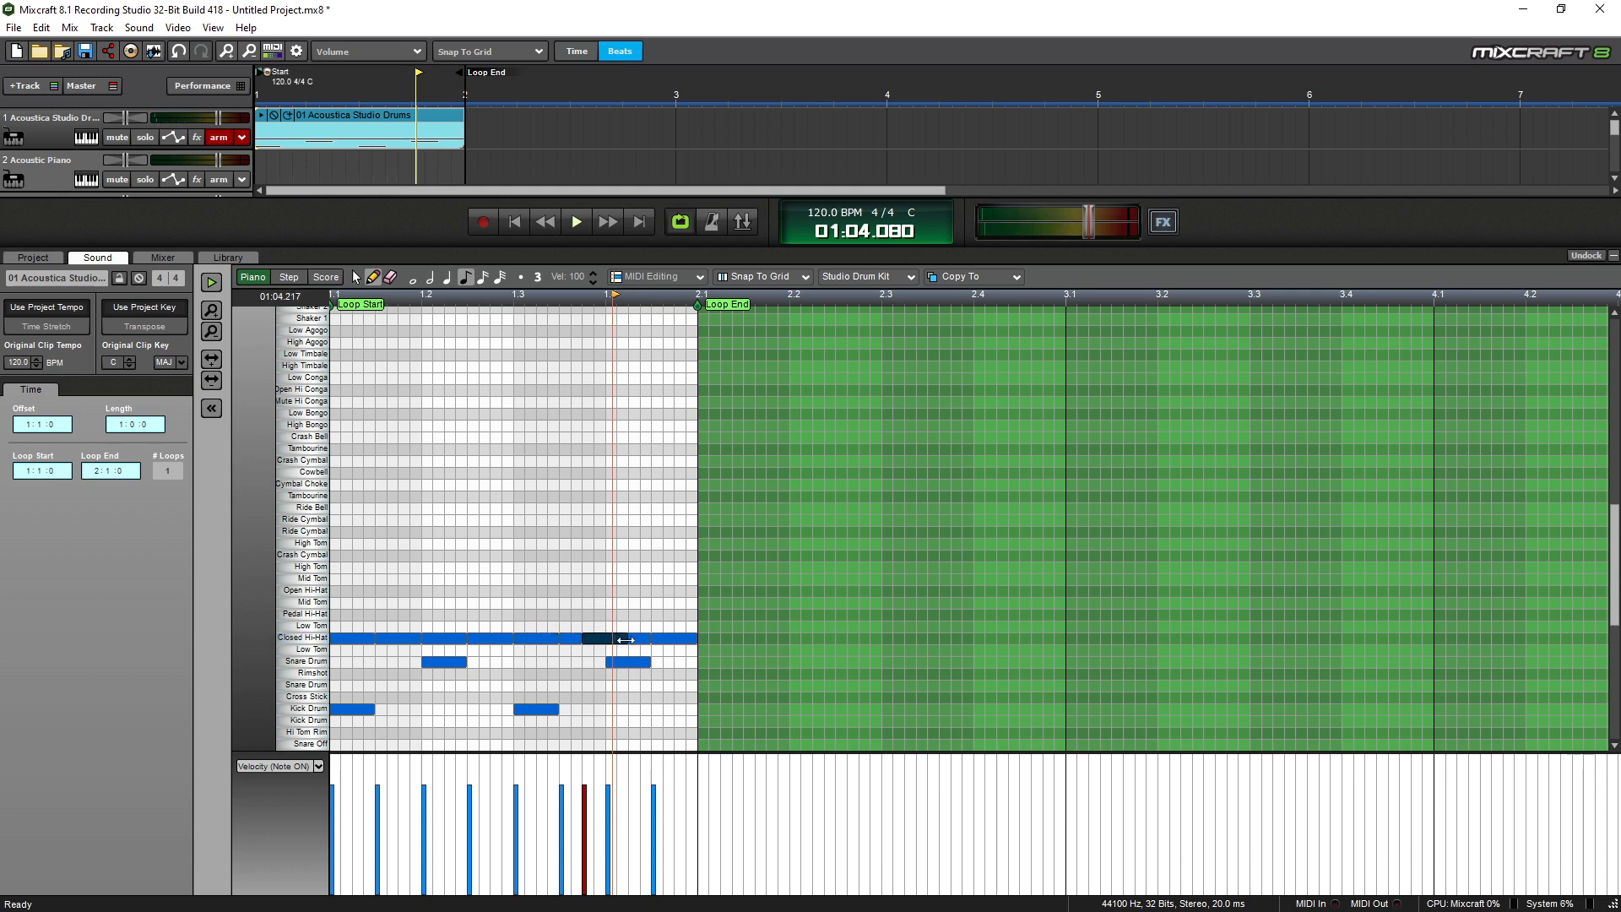
{"action": "left_click_drag", "start_coordinate": [602, 640], "coordinate": [607, 640]}
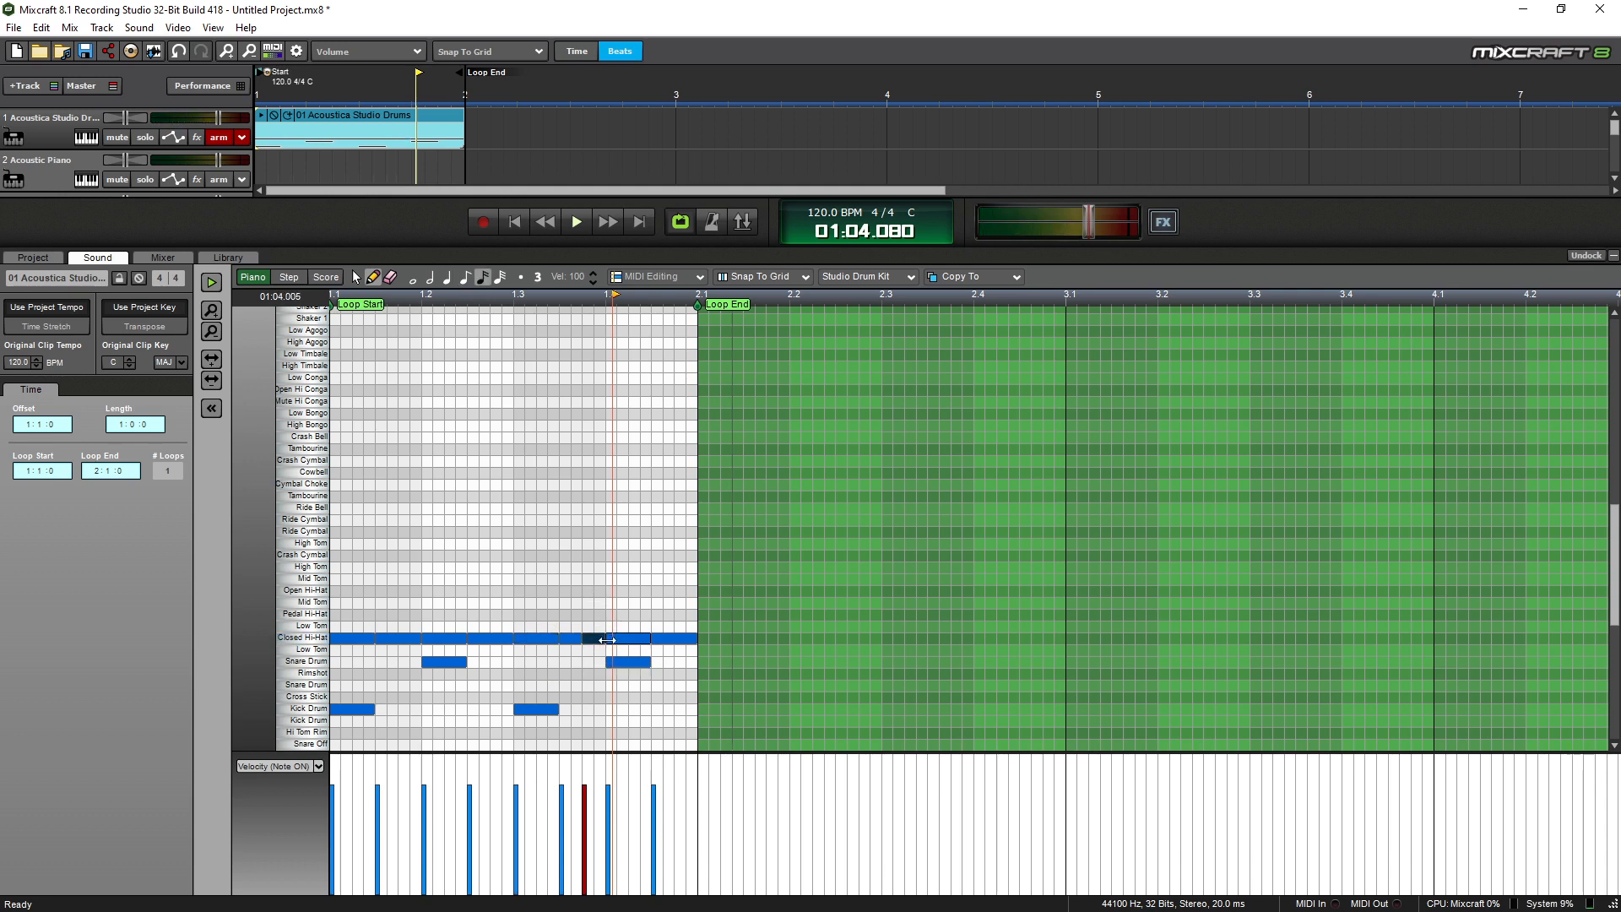
{"action": "key", "text": "space"}
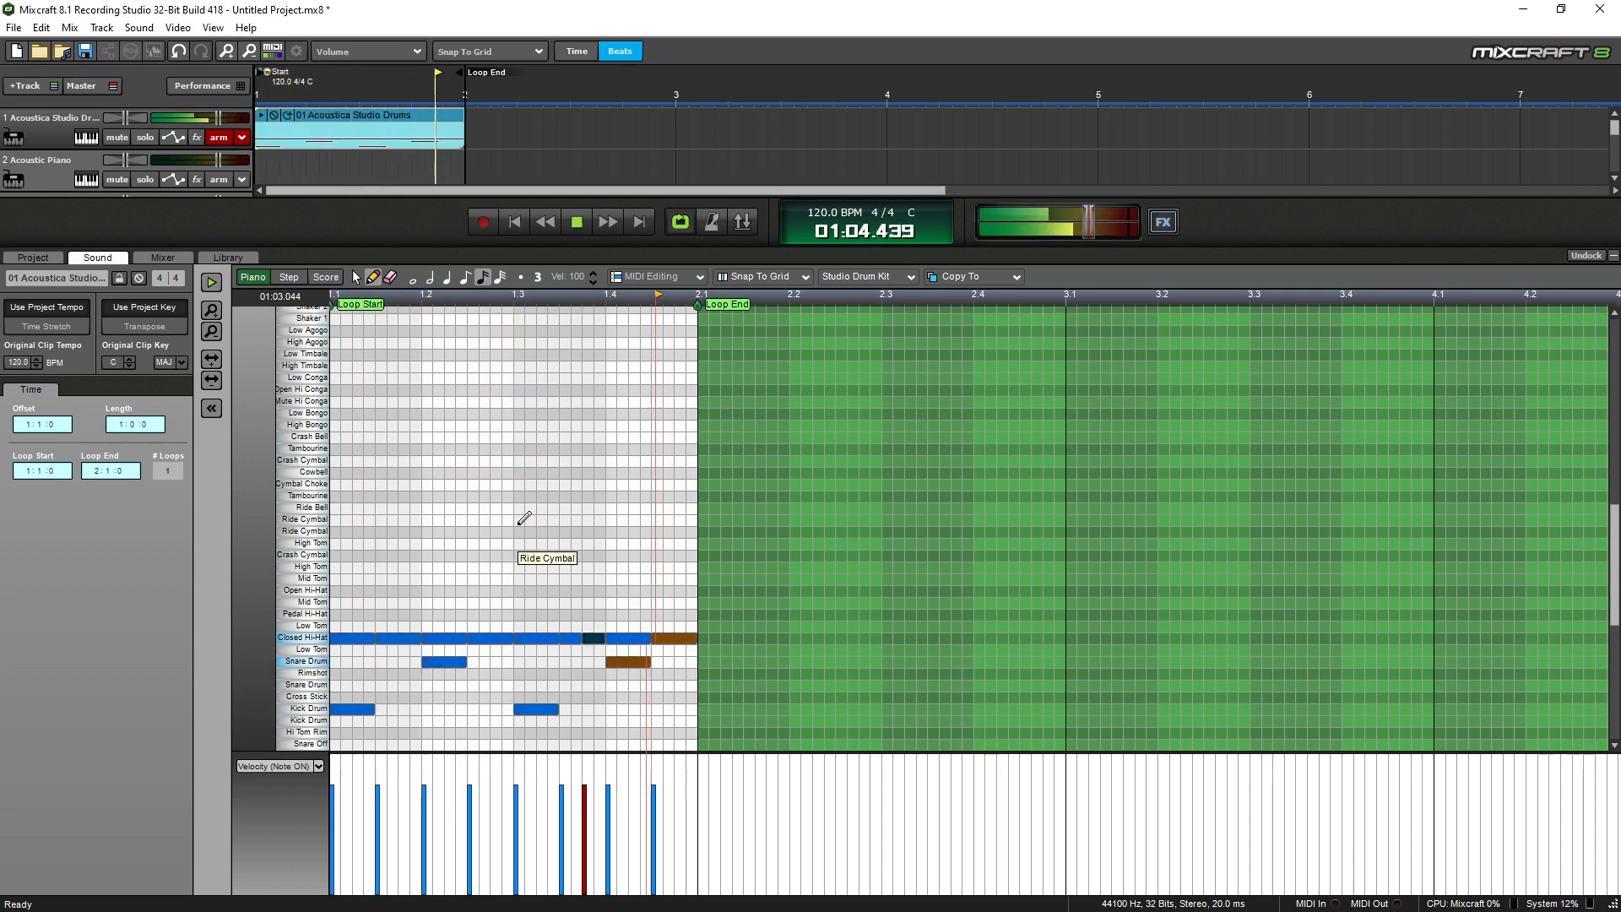
{"action": "key", "text": "space"}
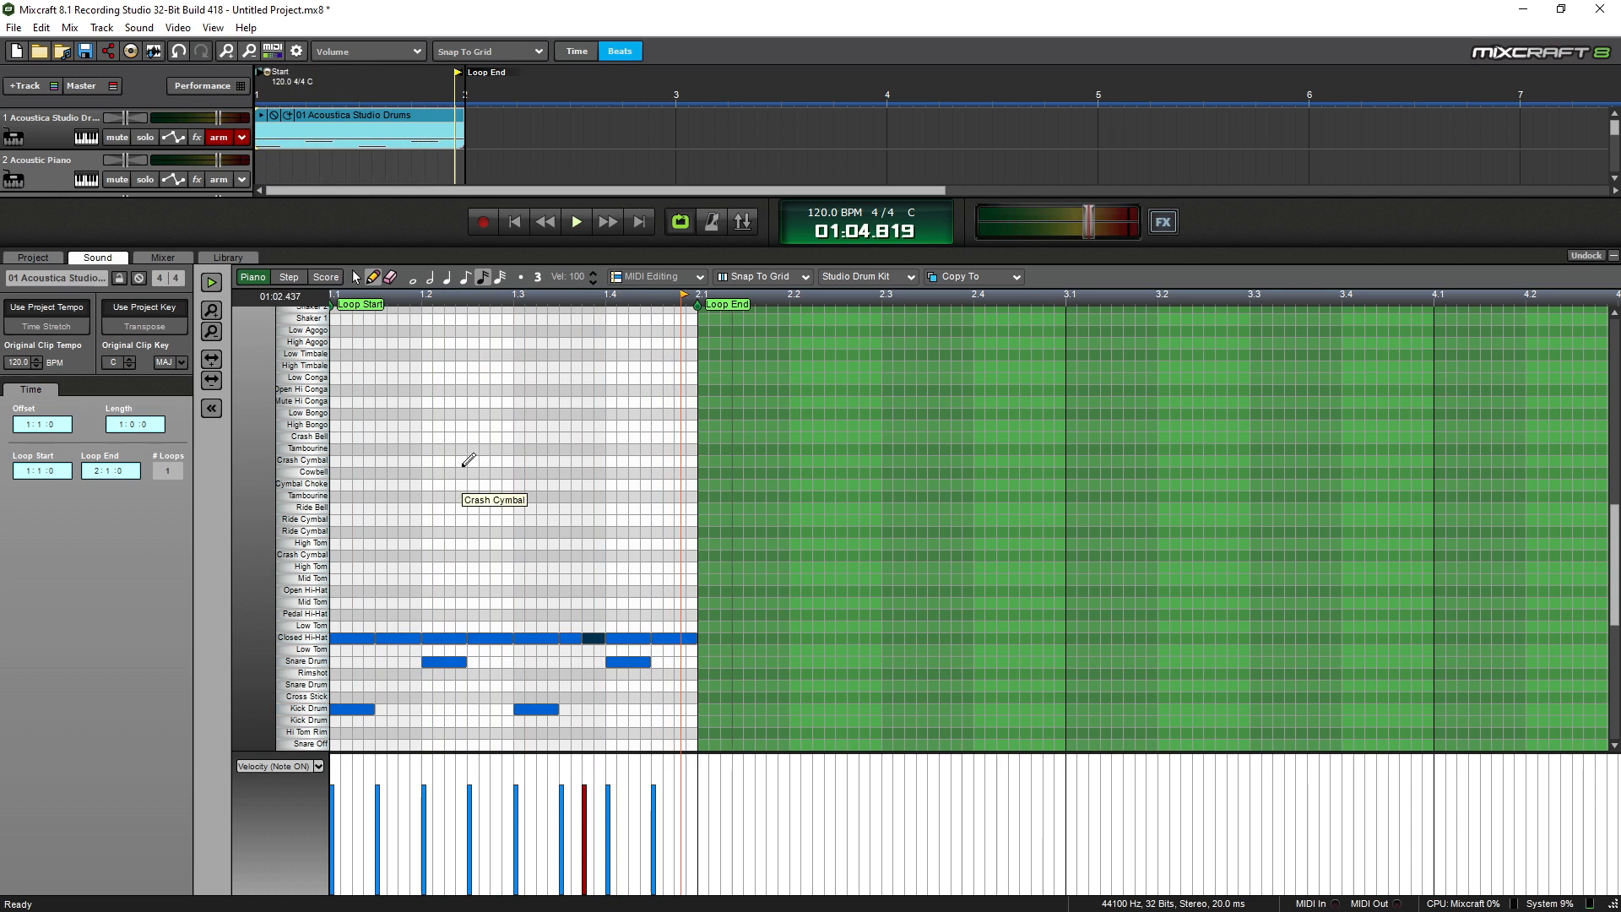
Turn off loop mode and extend the looped drum clip to a length of 3:3:500, playing the repeated beat.
{"action": "left_click", "coordinate": [681, 221]}
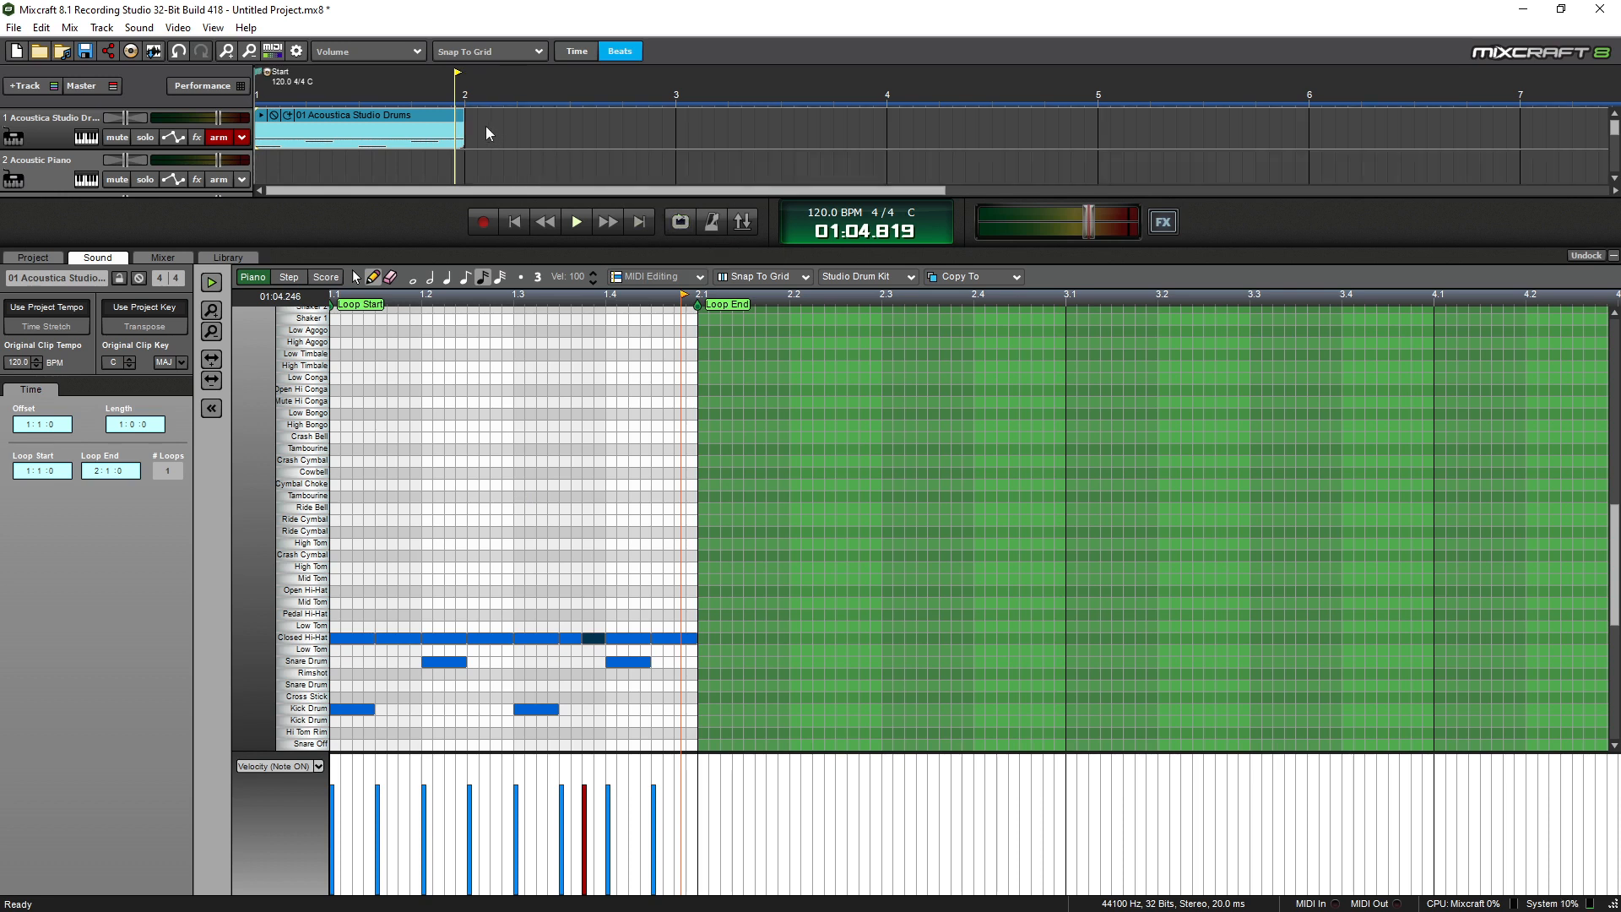
{"action": "left_click_drag", "start_coordinate": [469, 119], "coordinate": [1070, 118]}
{"action": "key", "text": "space"}
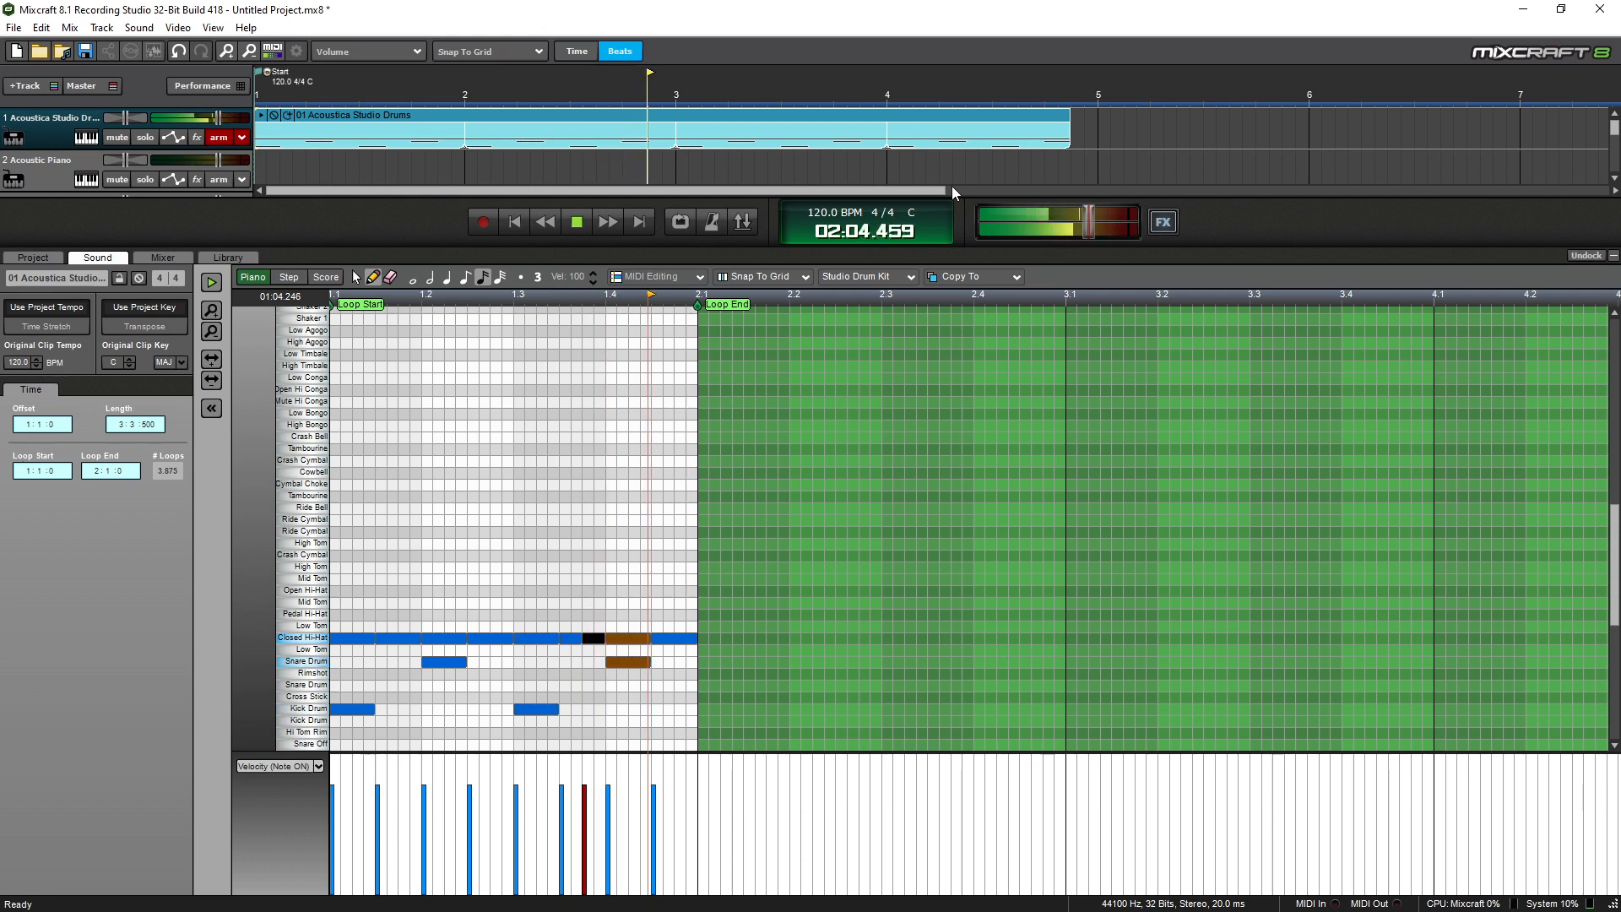
{"action": "key", "text": "space"}
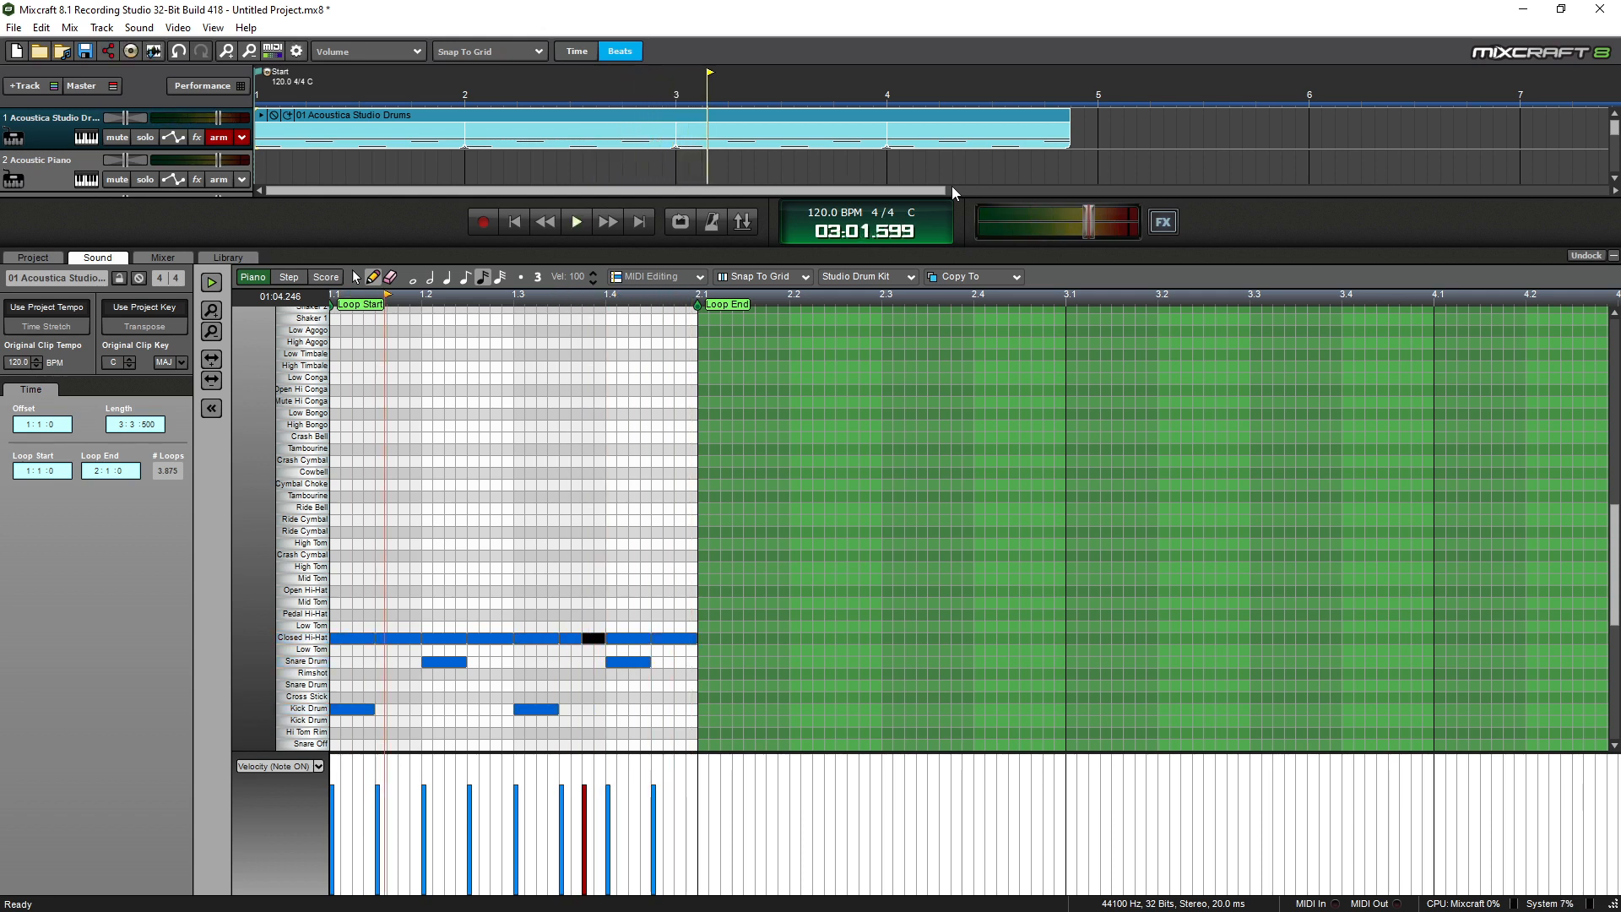